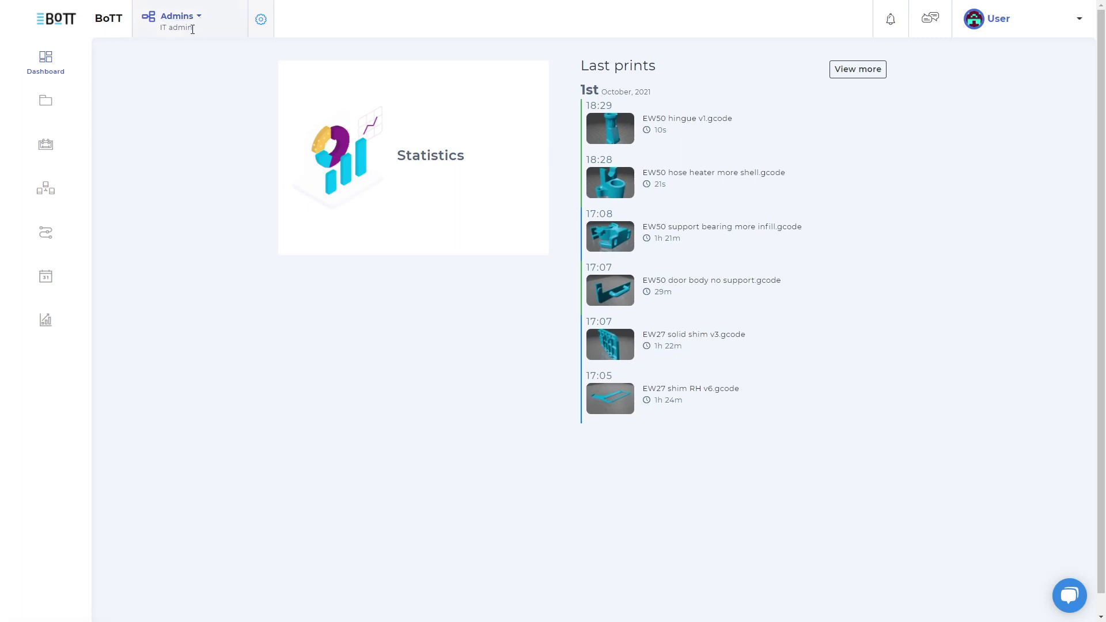
# Step: Glance at the available groups, then open the help and support chat
pyautogui.click(203, 23)
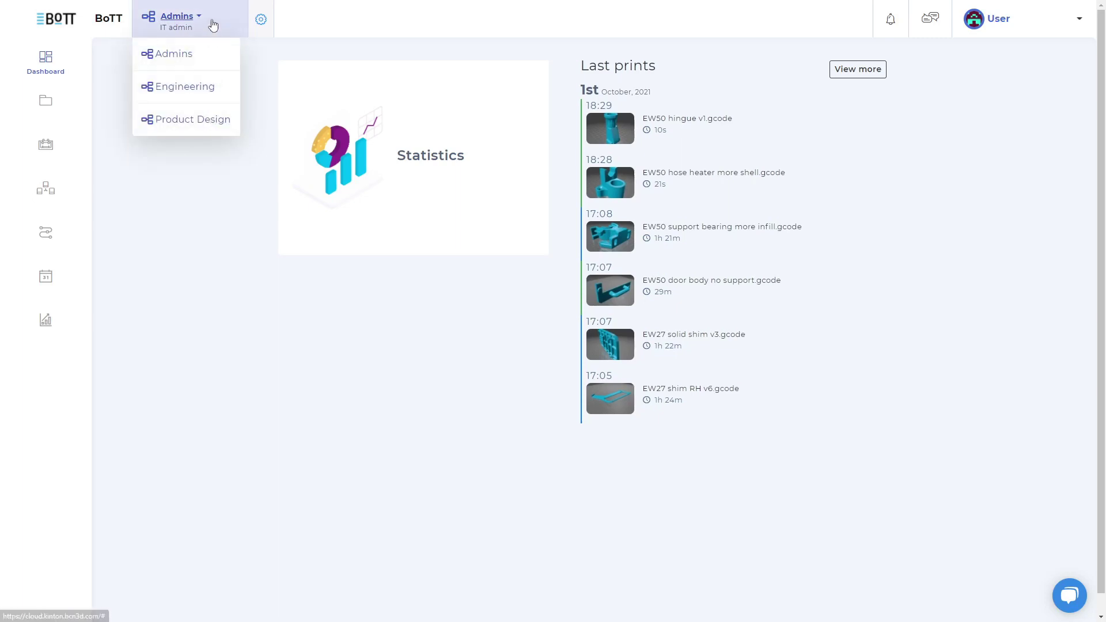
pyautogui.click(212, 24)
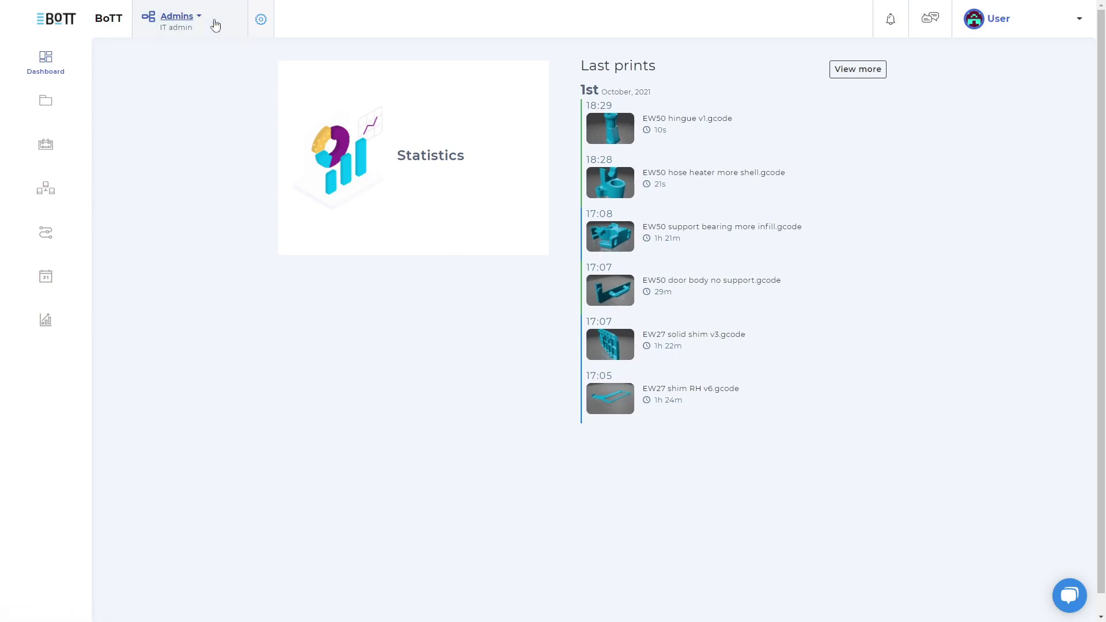
pyautogui.click(928, 26)
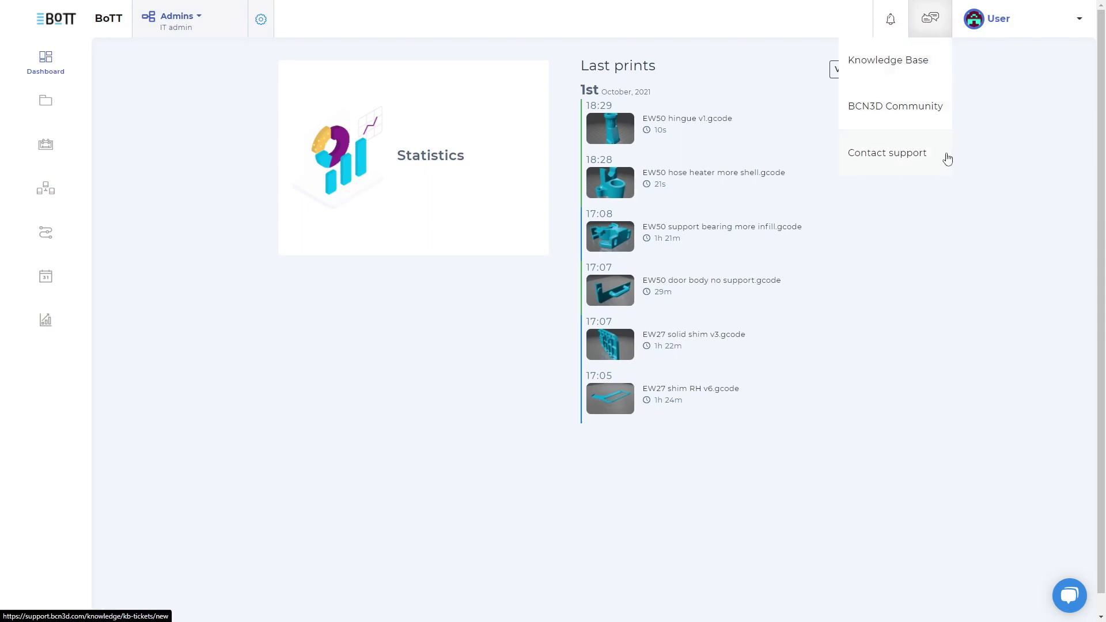
pyautogui.click(1068, 600)
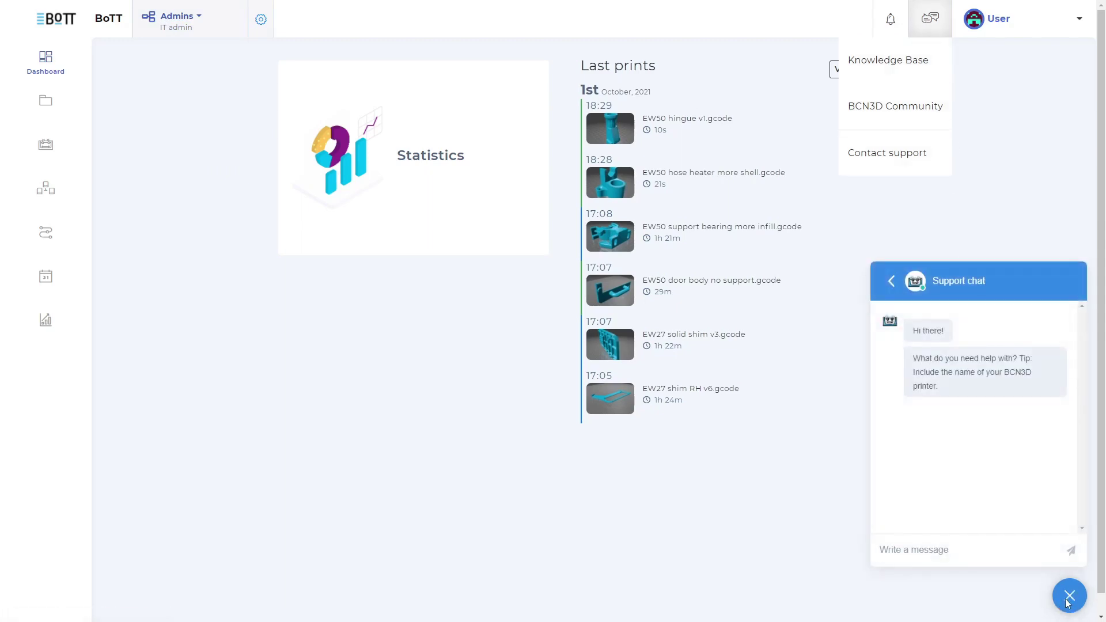
# Step: Close the support chat and options, then open the fleet admin overview via the header gear
pyautogui.click(1068, 603)
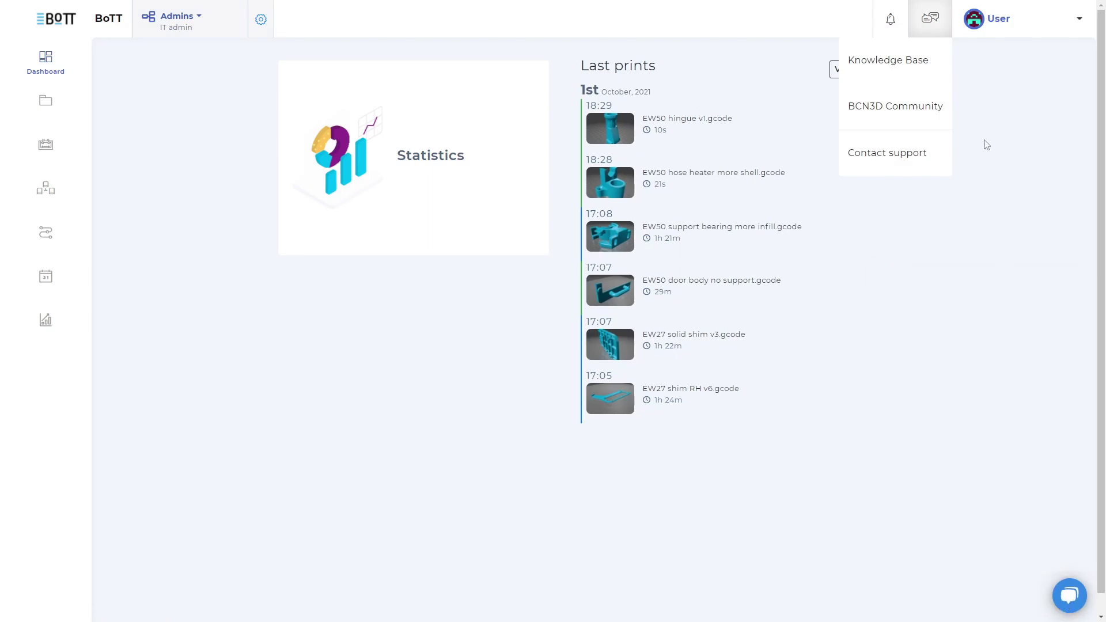
pyautogui.click(973, 75)
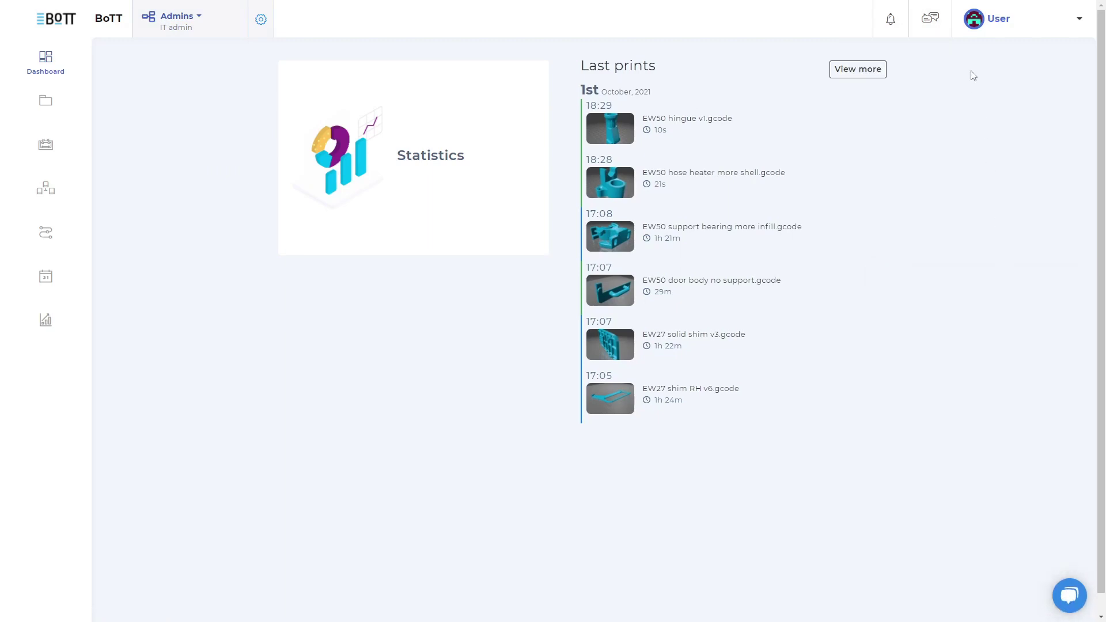
pyautogui.click(261, 20)
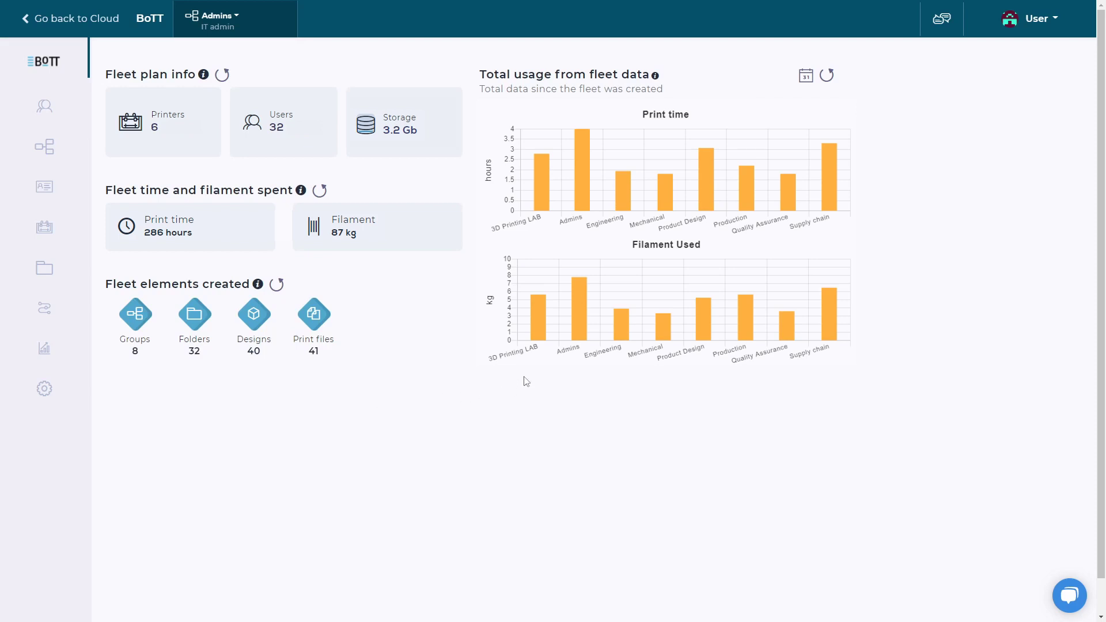
# Step: Review the Organization settings, then bring up the 25-member users list
pyautogui.click(66, 398)
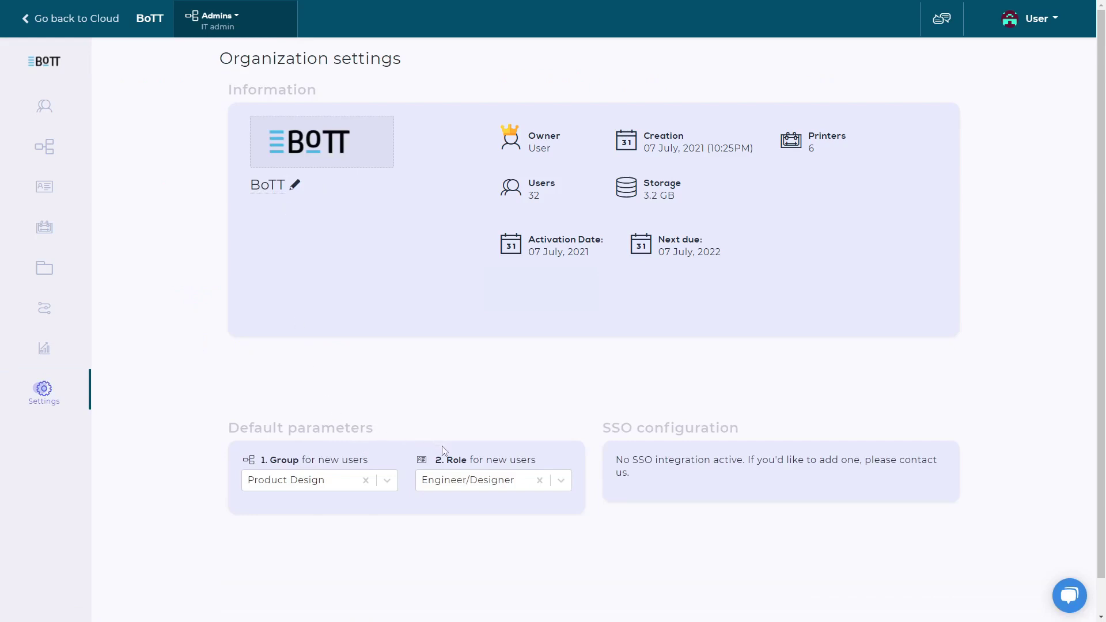
pyautogui.click(71, 111)
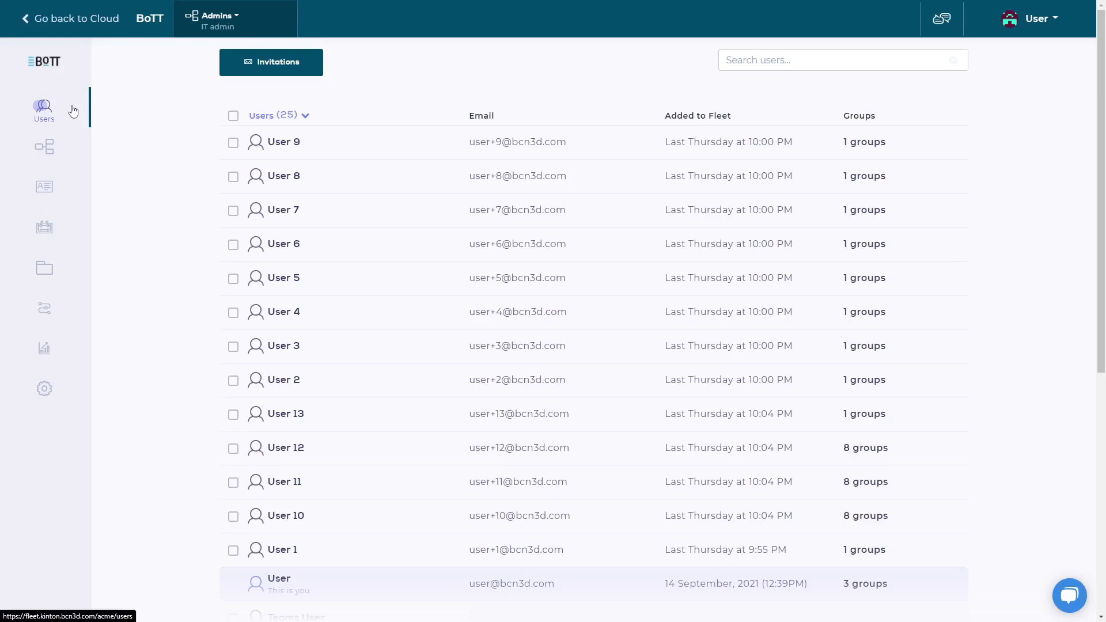
# Step: Send an e-mail invitation to a new member and return to the users list, now 26 members
pyautogui.click(233, 75)
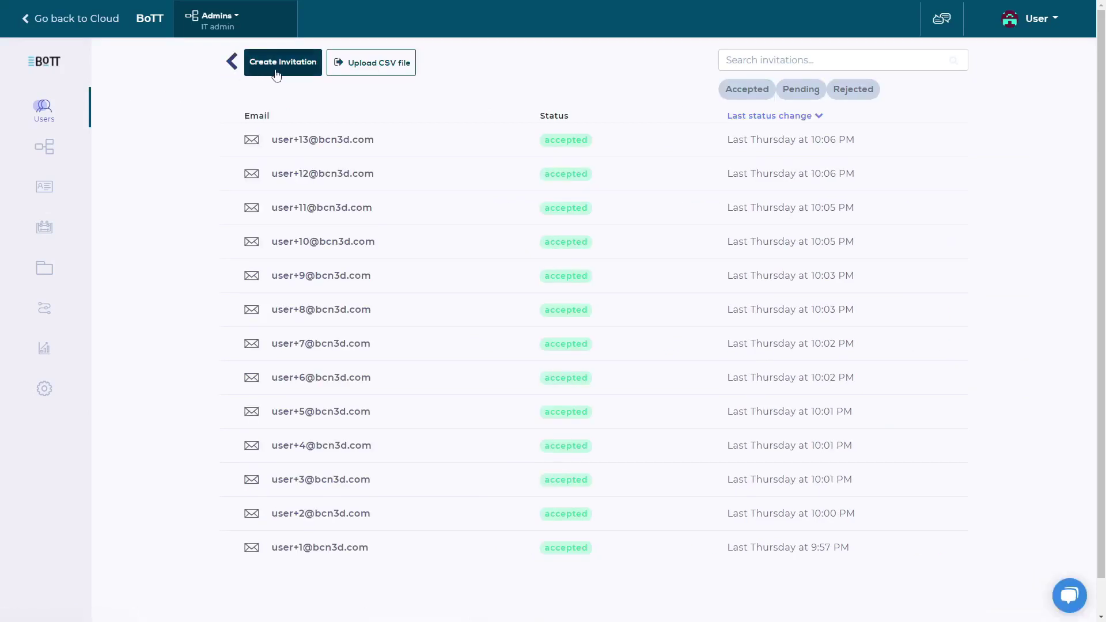
pyautogui.click(283, 63)
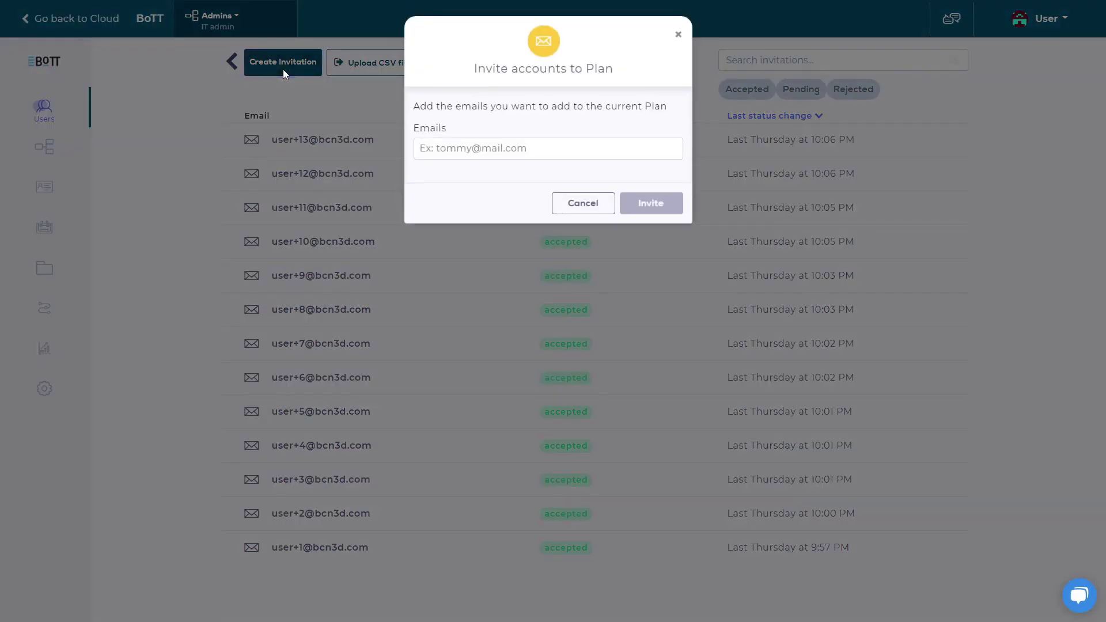
pyautogui.click(474, 150)
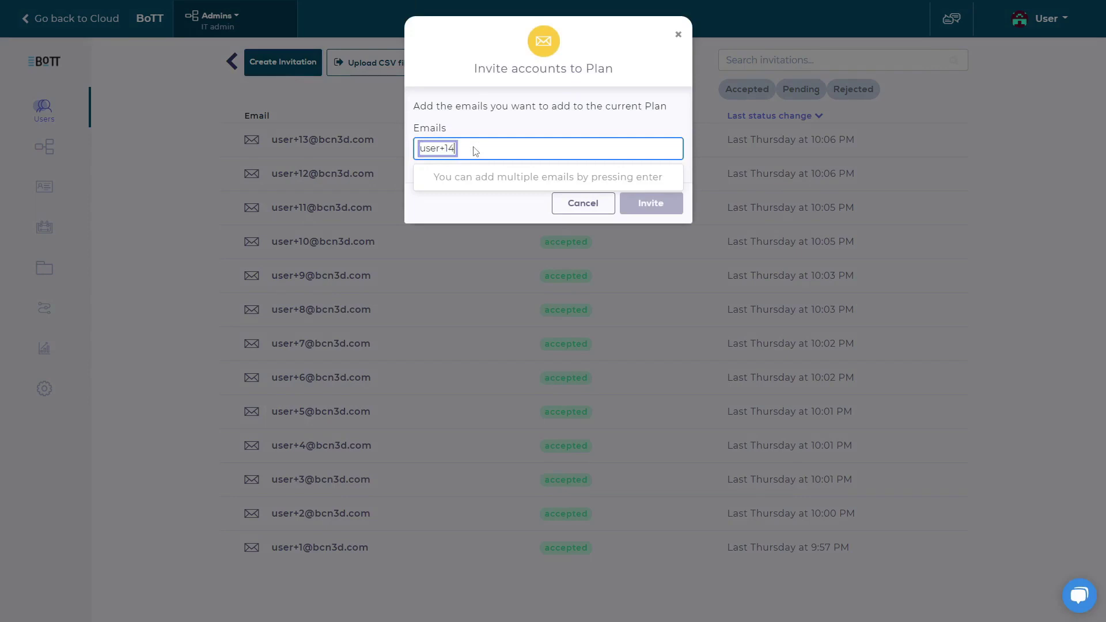
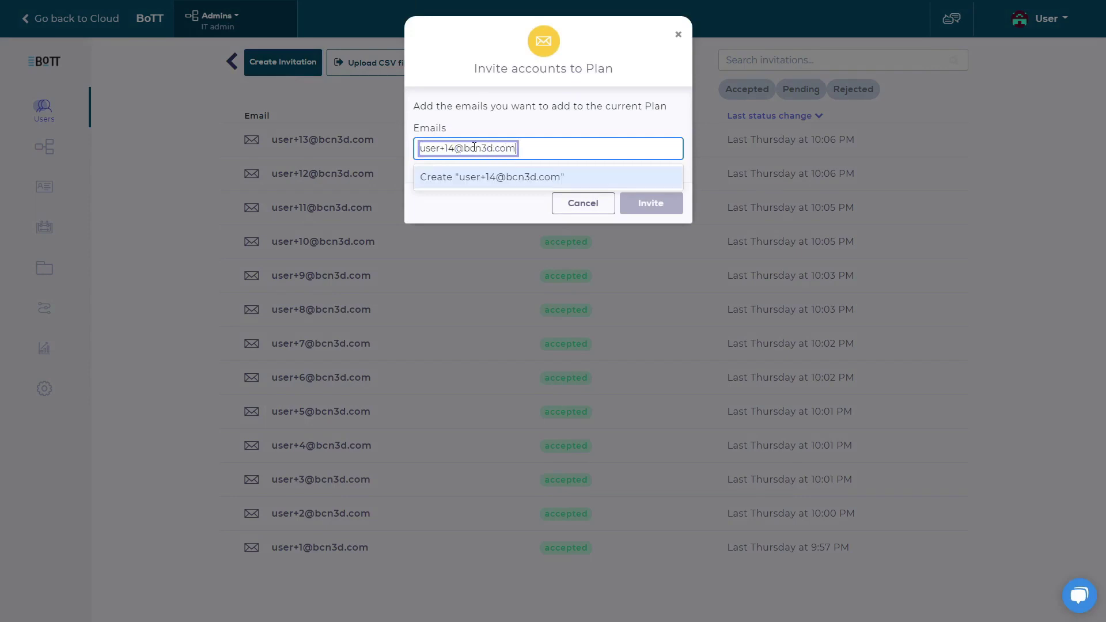
pyautogui.click(494, 178)
pyautogui.click(646, 207)
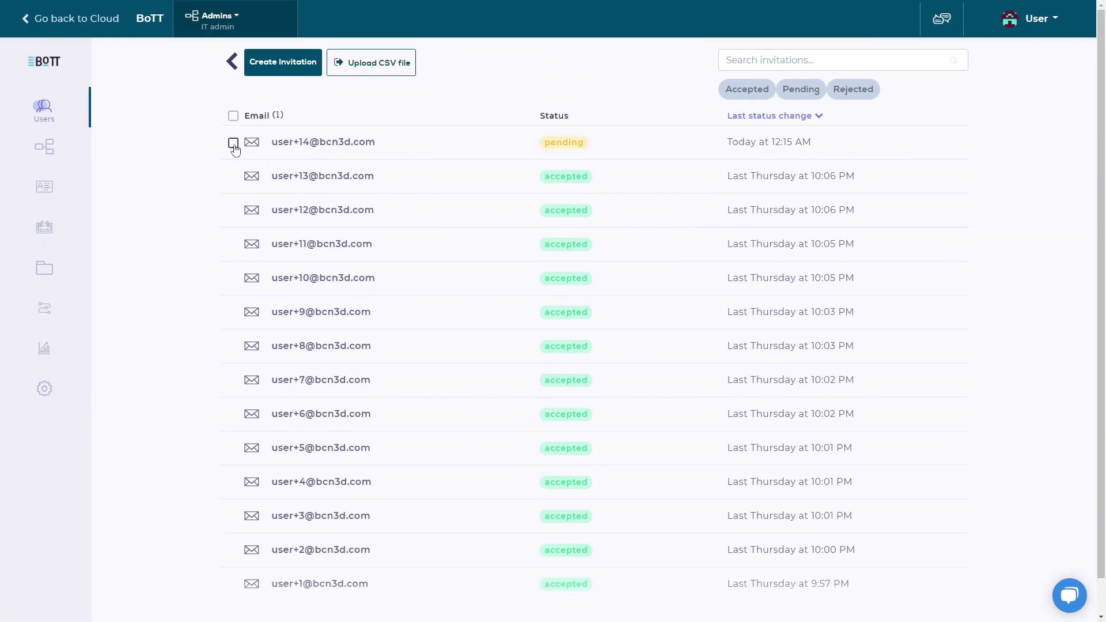
pyautogui.click(233, 143)
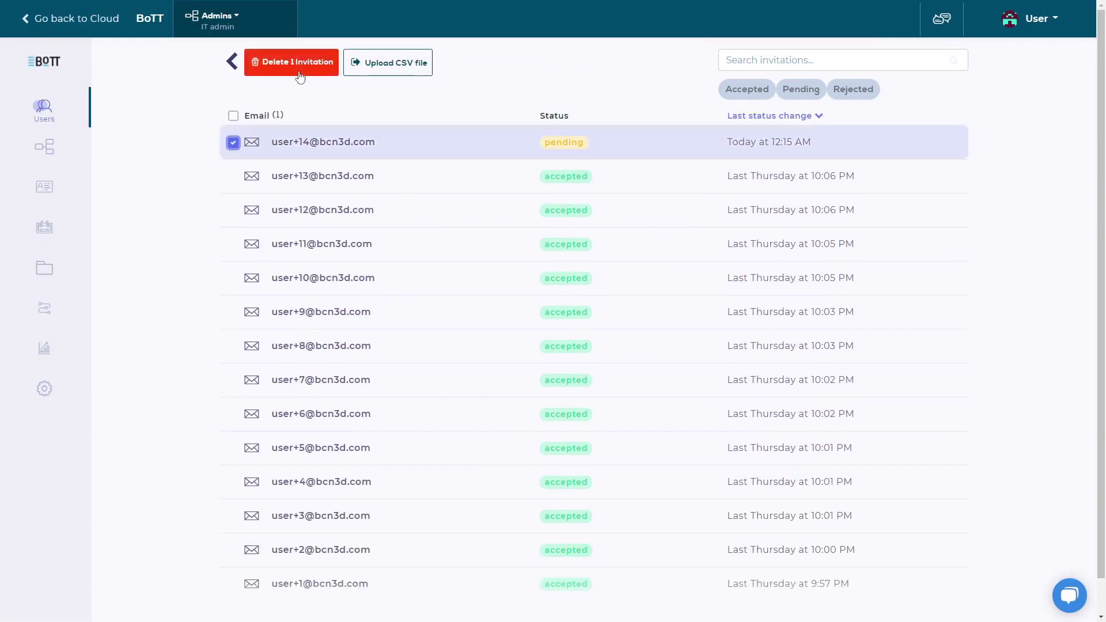
pyautogui.click(231, 63)
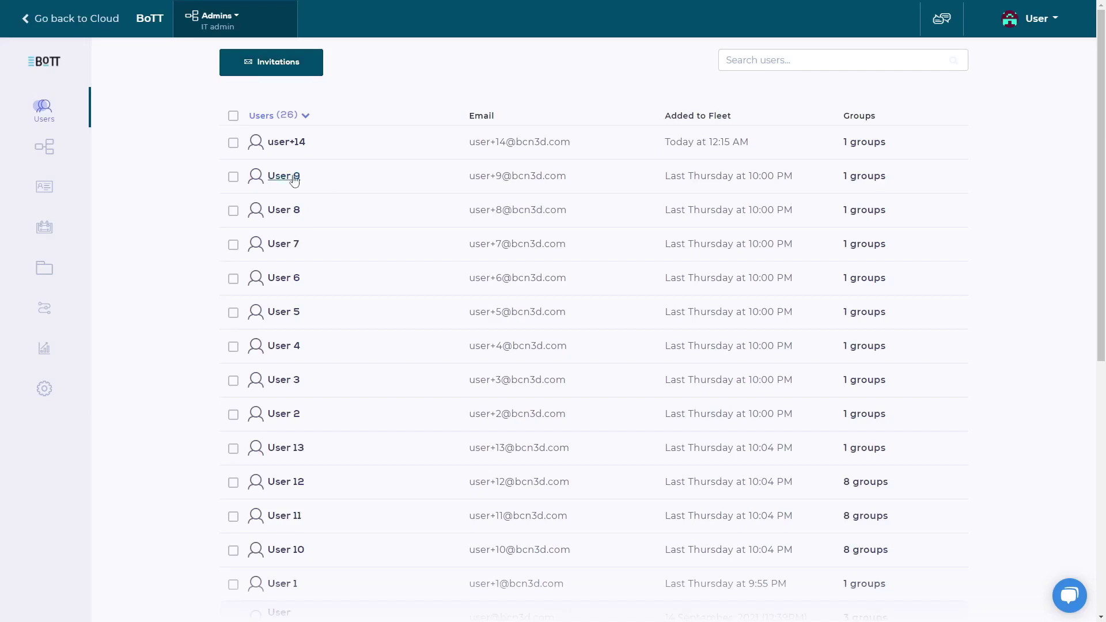
# Step: Select Users 9 and 8, open User 9's profile and bring up Add Groups
pyautogui.click(233, 176)
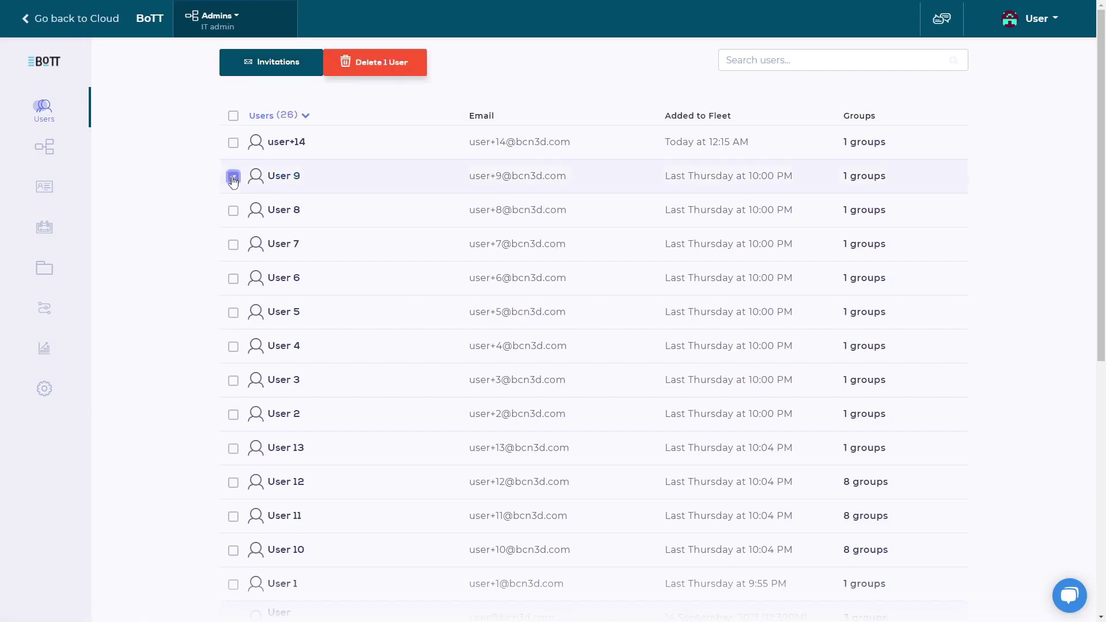
pyautogui.click(232, 211)
pyautogui.click(286, 179)
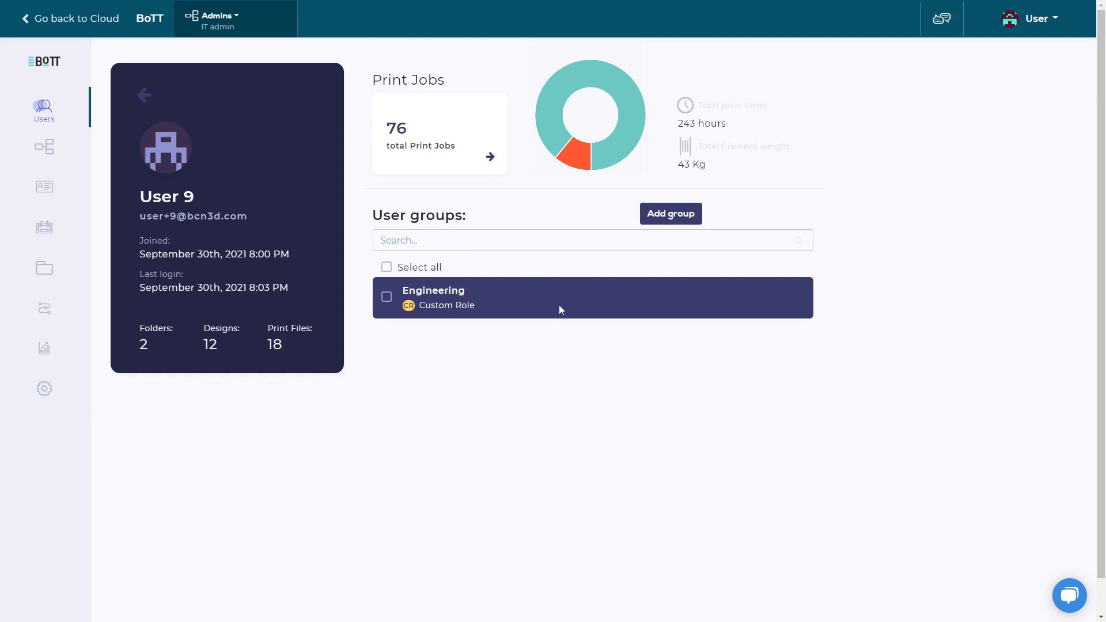
pyautogui.click(662, 221)
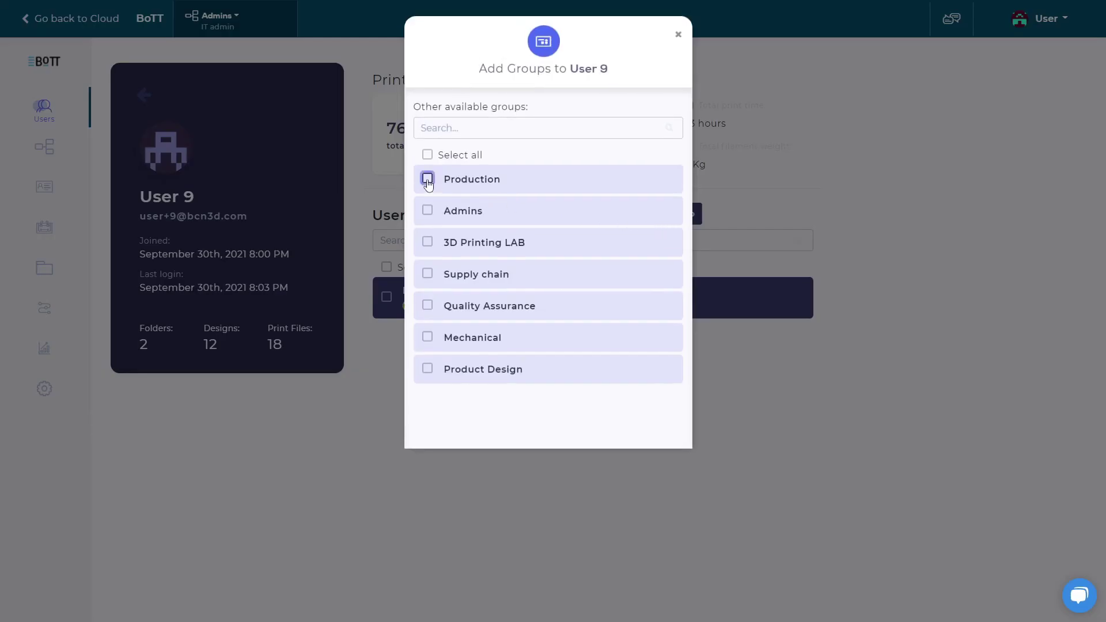
# Step: Add the Production group to the user with the New-role role
pyautogui.click(428, 179)
pyautogui.click(523, 421)
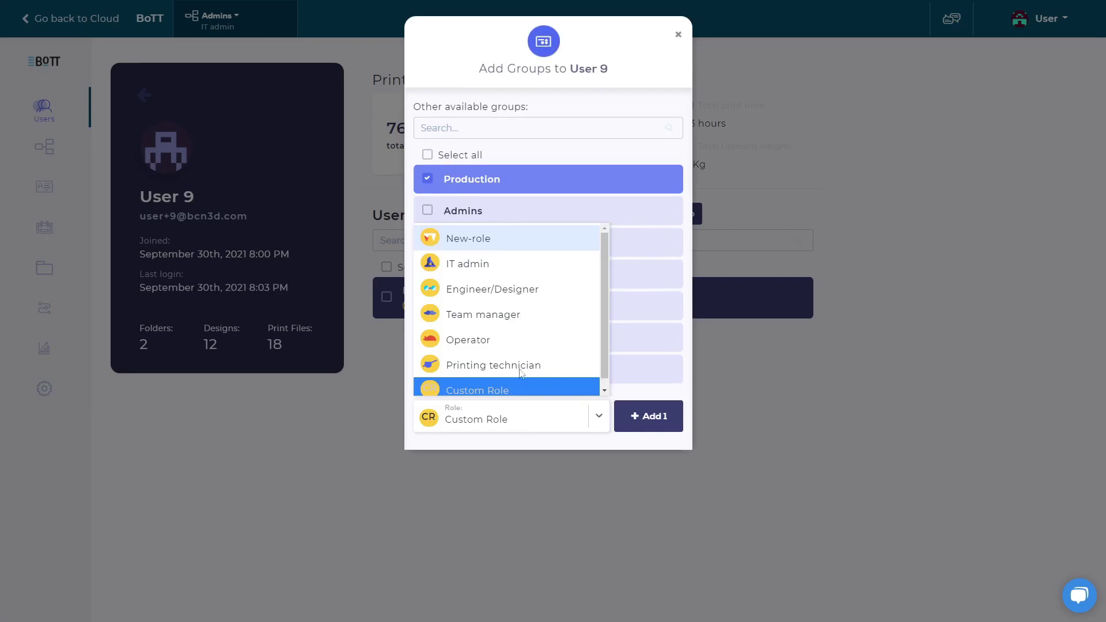
pyautogui.click(511, 248)
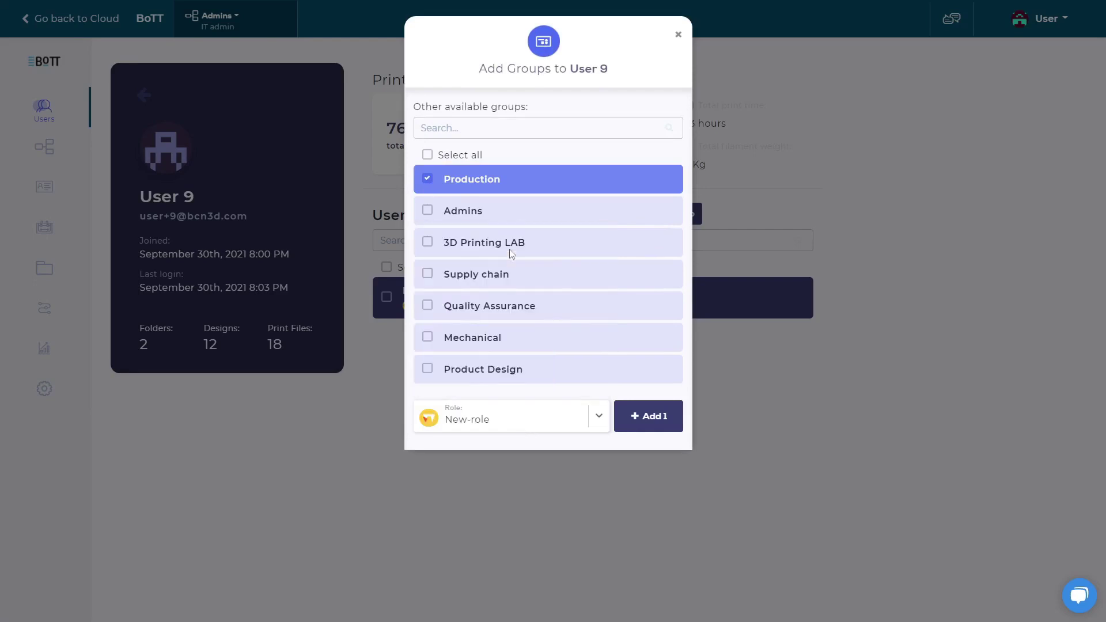
pyautogui.click(629, 415)
pyautogui.click(634, 152)
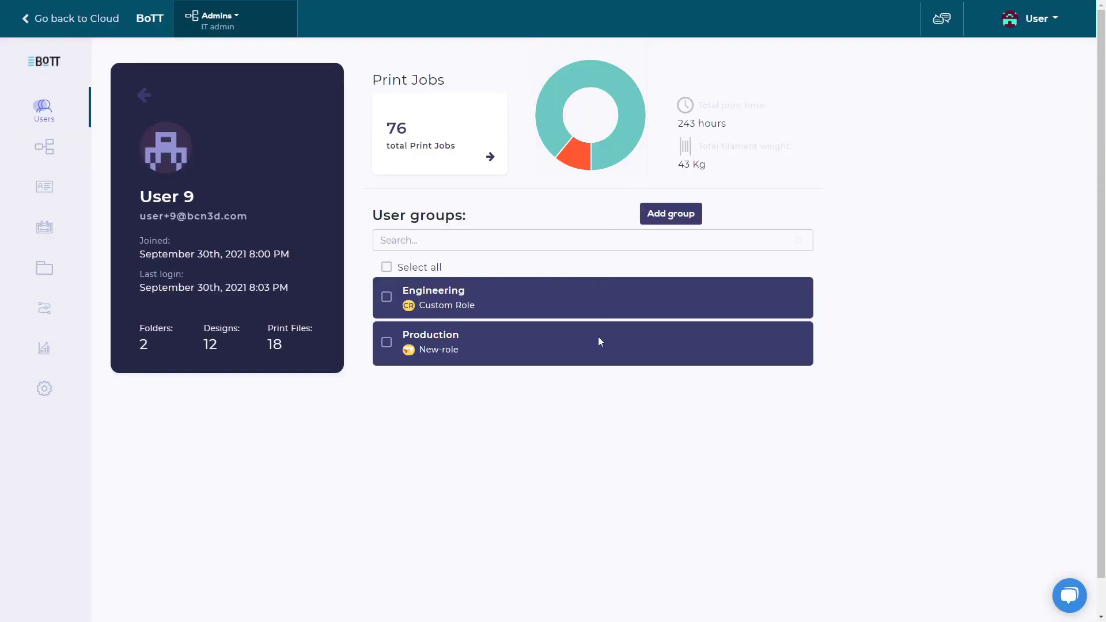
# Step: Remove the user from the Engineering group, then view the Groups list
pyautogui.click(386, 297)
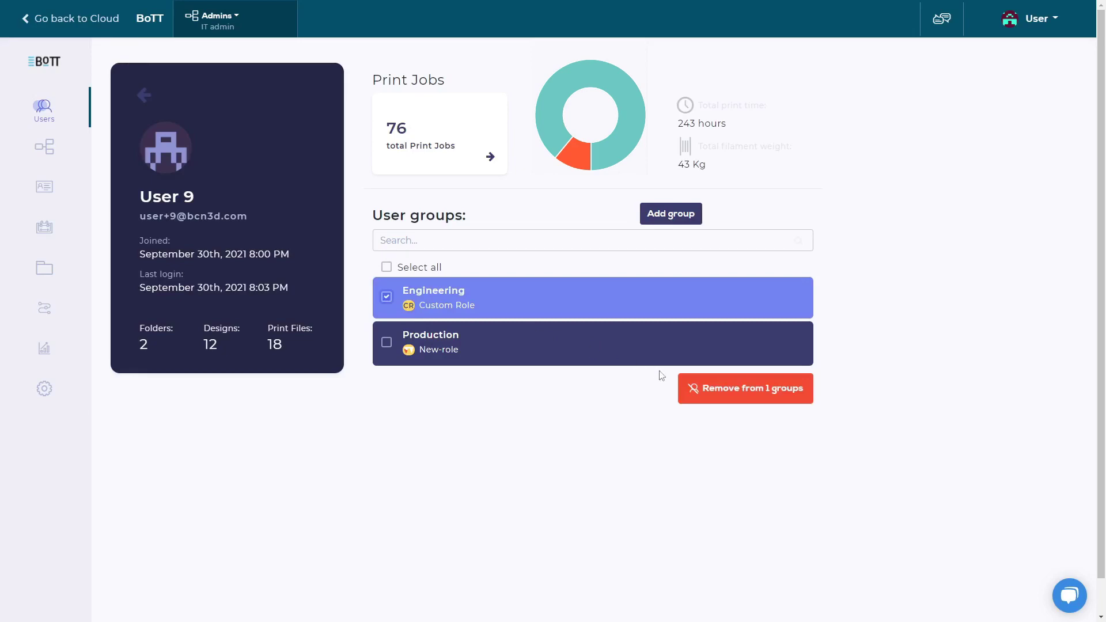
pyautogui.click(708, 395)
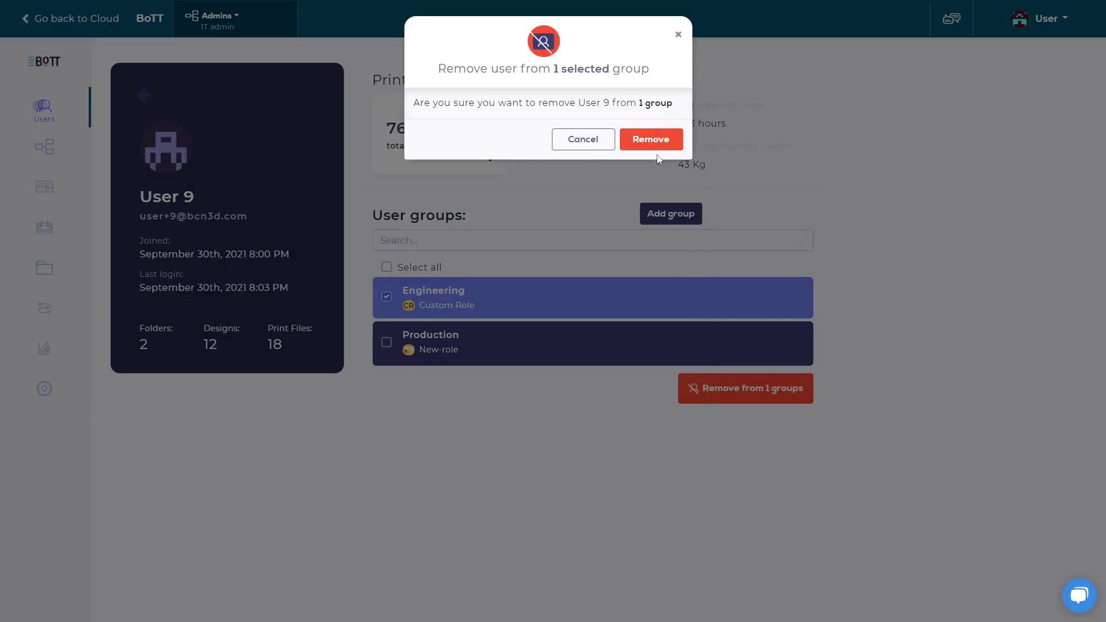
pyautogui.click(654, 140)
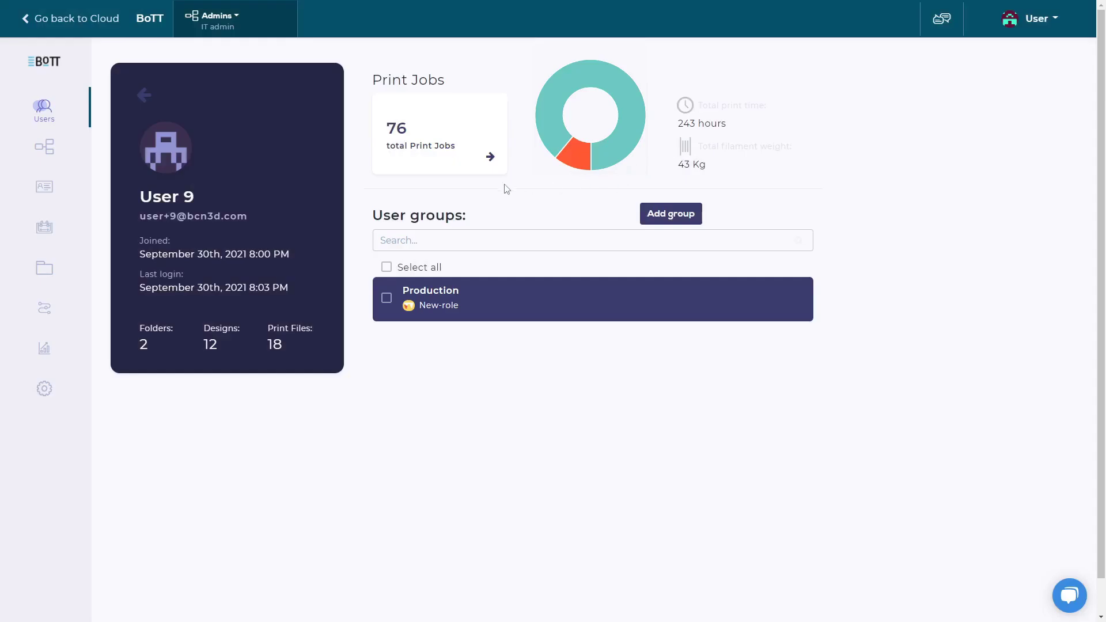
pyautogui.click(74, 150)
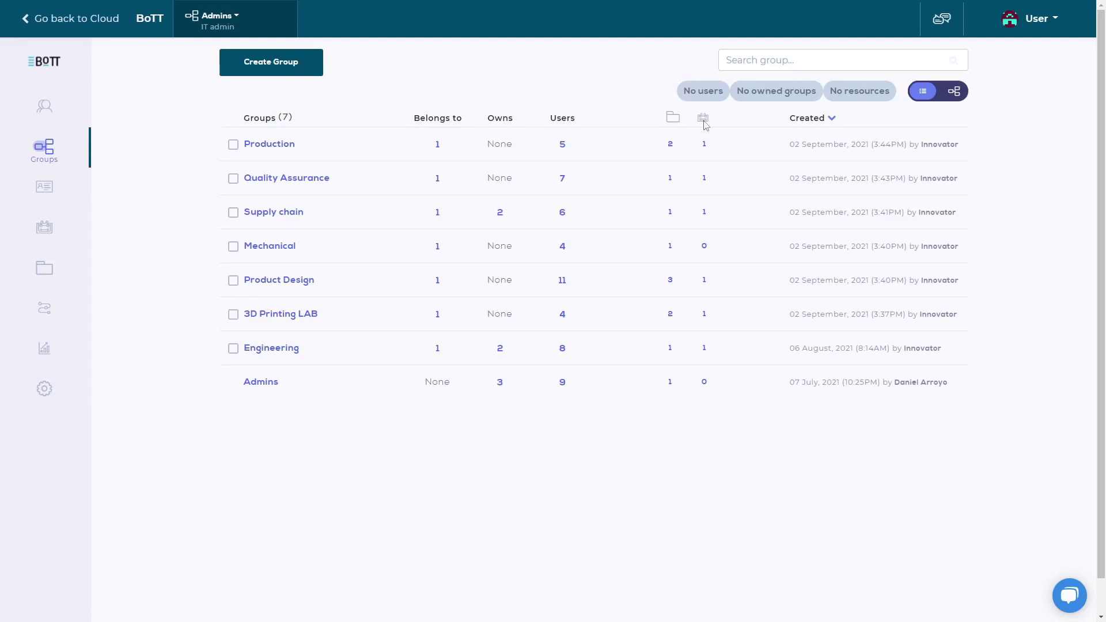
# Step: Start a new group named 'New Group' with description 'New group description'
pyautogui.click(317, 70)
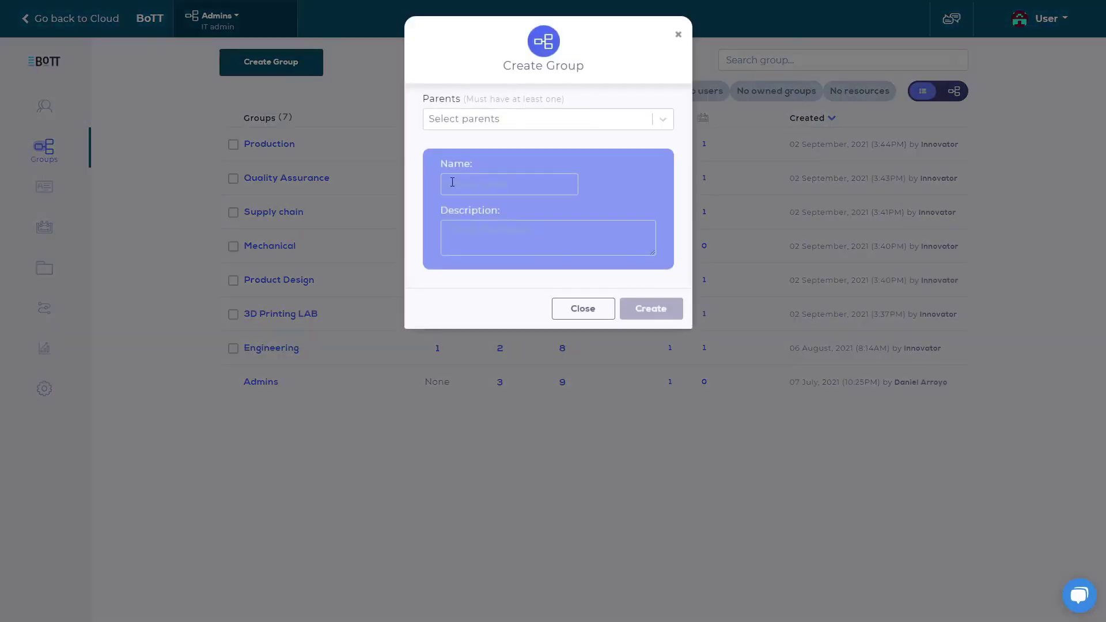
pyautogui.click(468, 184)
pyautogui.write('New Group')
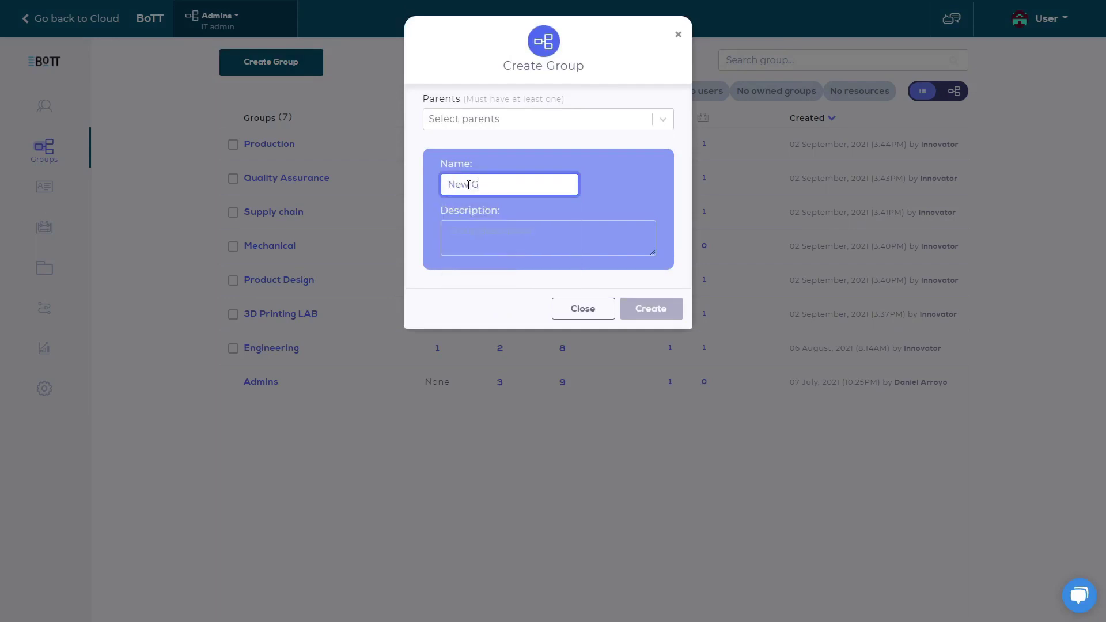
pyautogui.press('Tab')
pyautogui.write('New group description')
# Step: Set Production as parent, create the group, check the hierarchy graph, then open Roles
pyautogui.click(462, 125)
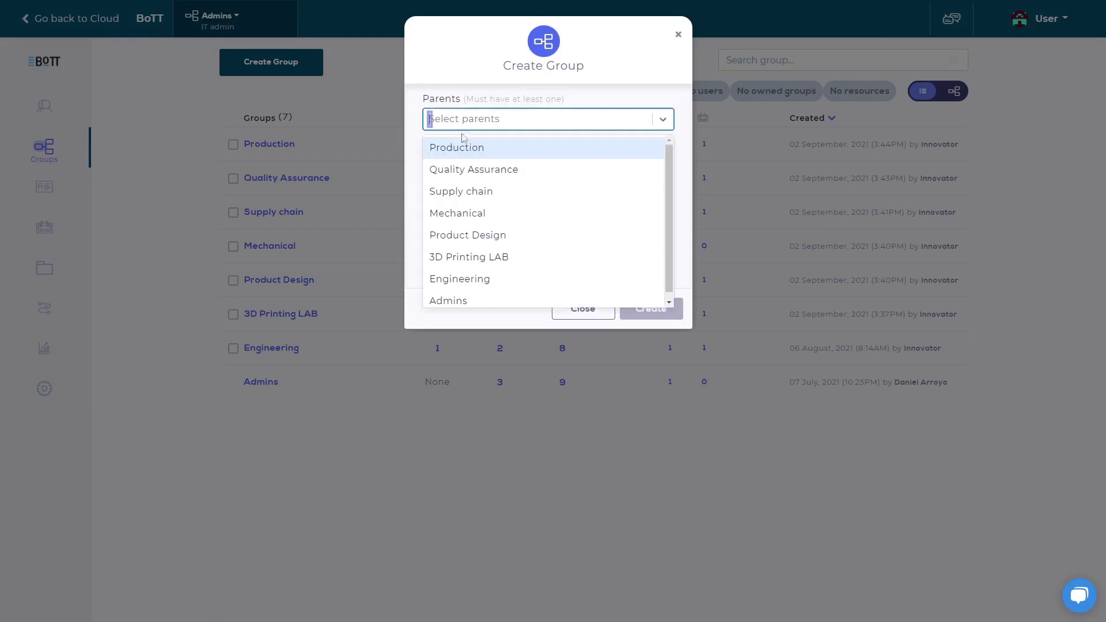
pyautogui.click(464, 147)
pyautogui.click(632, 317)
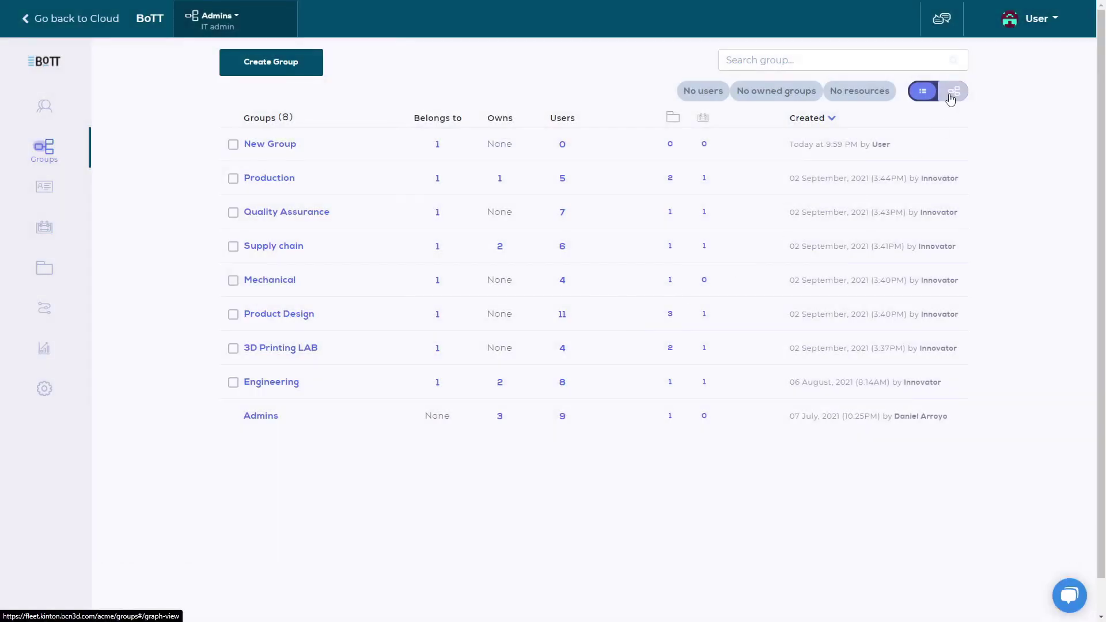
pyautogui.click(953, 92)
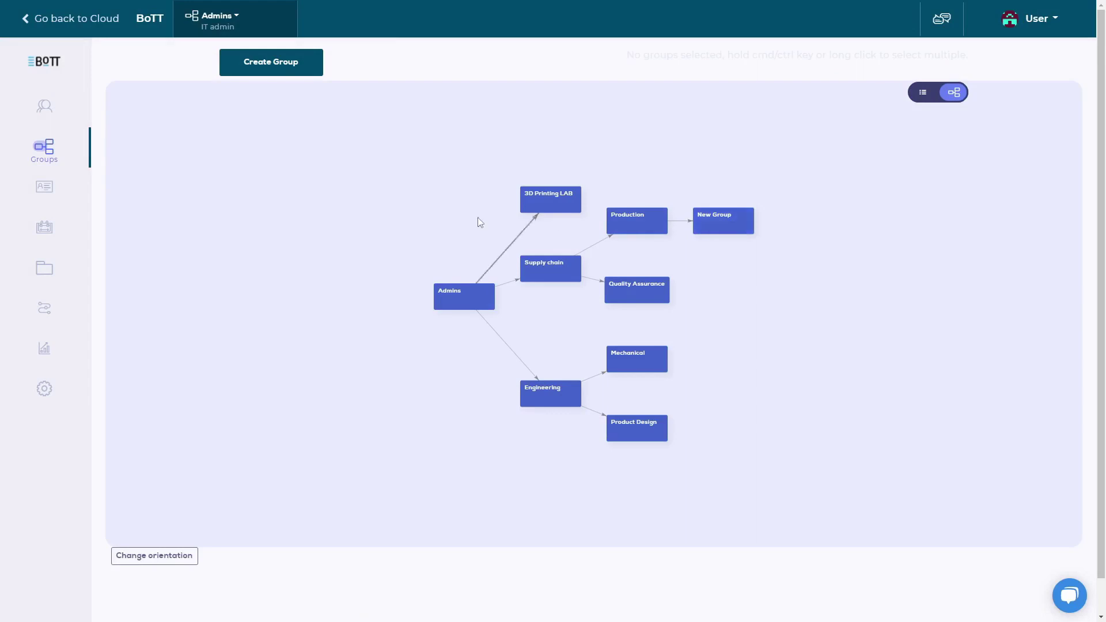
pyautogui.click(78, 192)
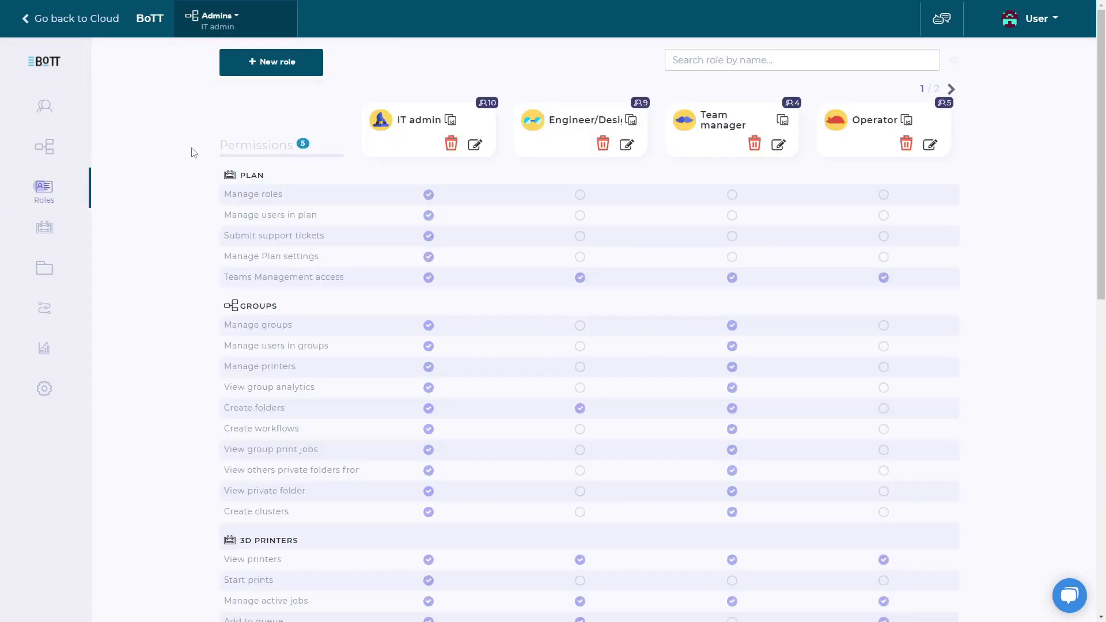
# Step: Glance at the group switcher, then add a new role and edit its name
pyautogui.click(245, 22)
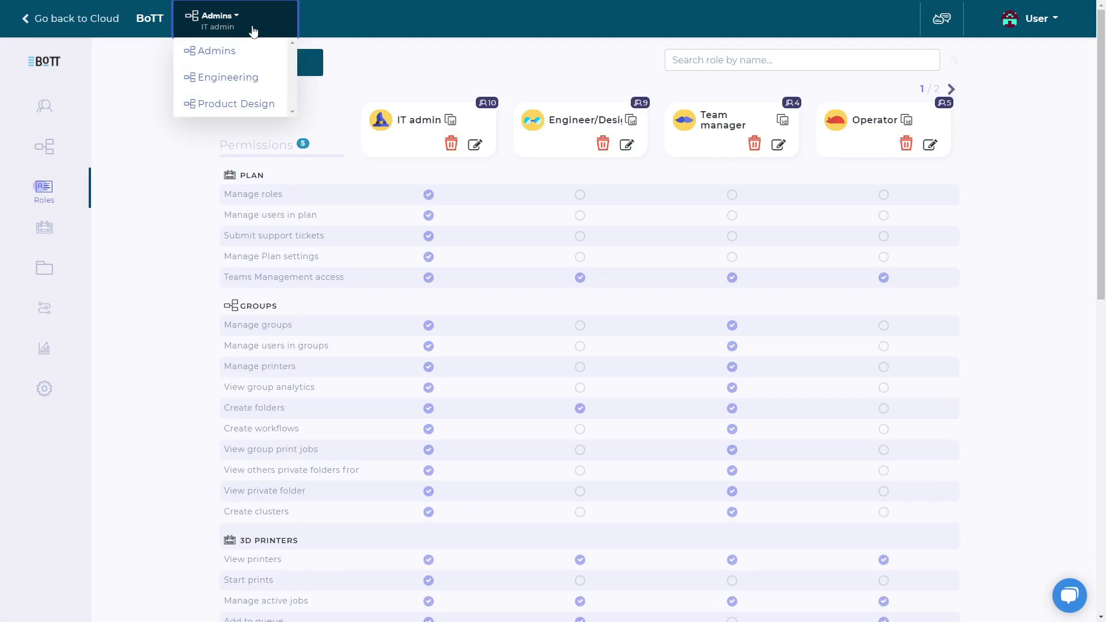
pyautogui.click(254, 30)
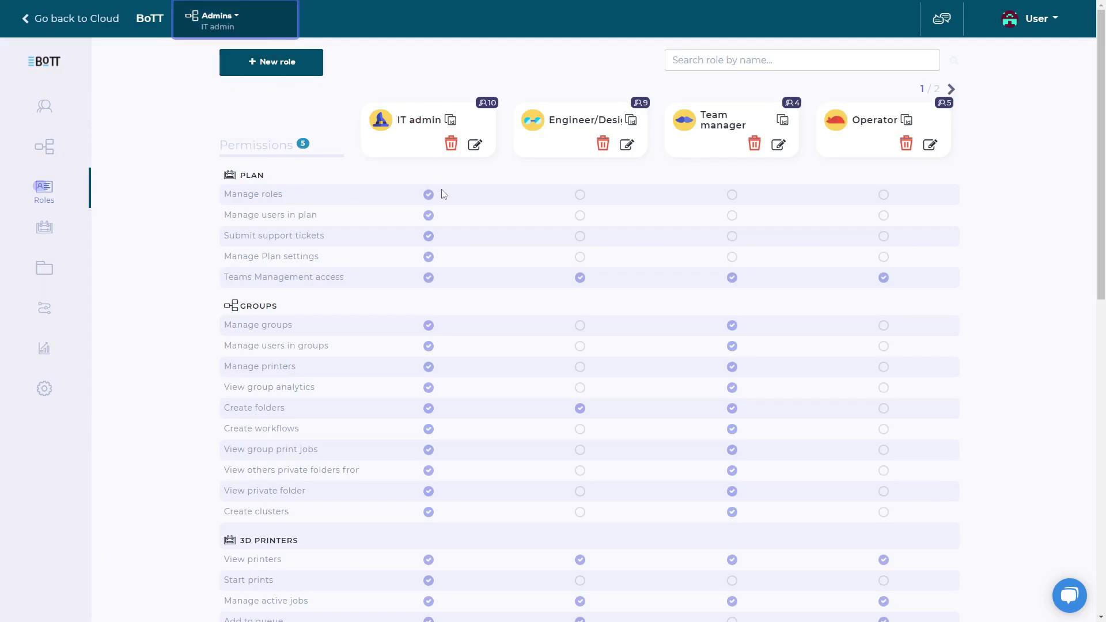
pyautogui.click(312, 70)
pyautogui.click(431, 121)
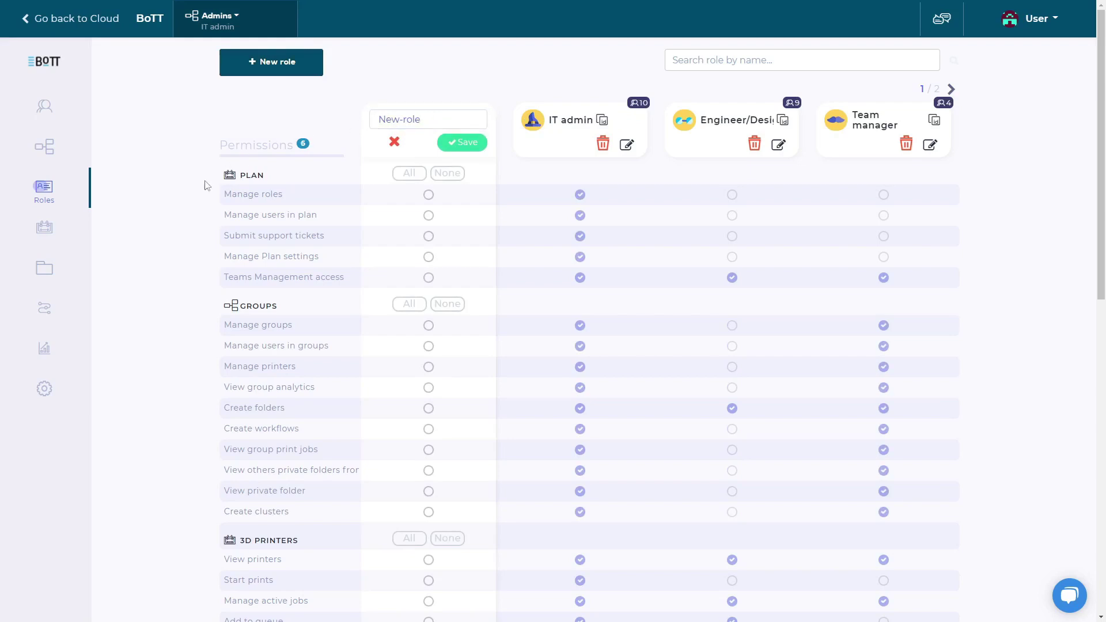
# Step: Grant New-role all Workflows permissions plus View printfiles, save it, and open the printers list
pyautogui.scroll(-2, 206, 185)
pyautogui.scroll(-2, 206, 185)
pyautogui.scroll(-2, 206, 185)
pyautogui.scroll(-2, 206, 185)
pyautogui.scroll(-2, 207, 185)
pyautogui.scroll(-2, 206, 185)
pyautogui.scroll(-2, 206, 185)
pyautogui.scroll(-2, 207, 184)
pyautogui.scroll(-2, 206, 185)
pyautogui.scroll(-2, 206, 185)
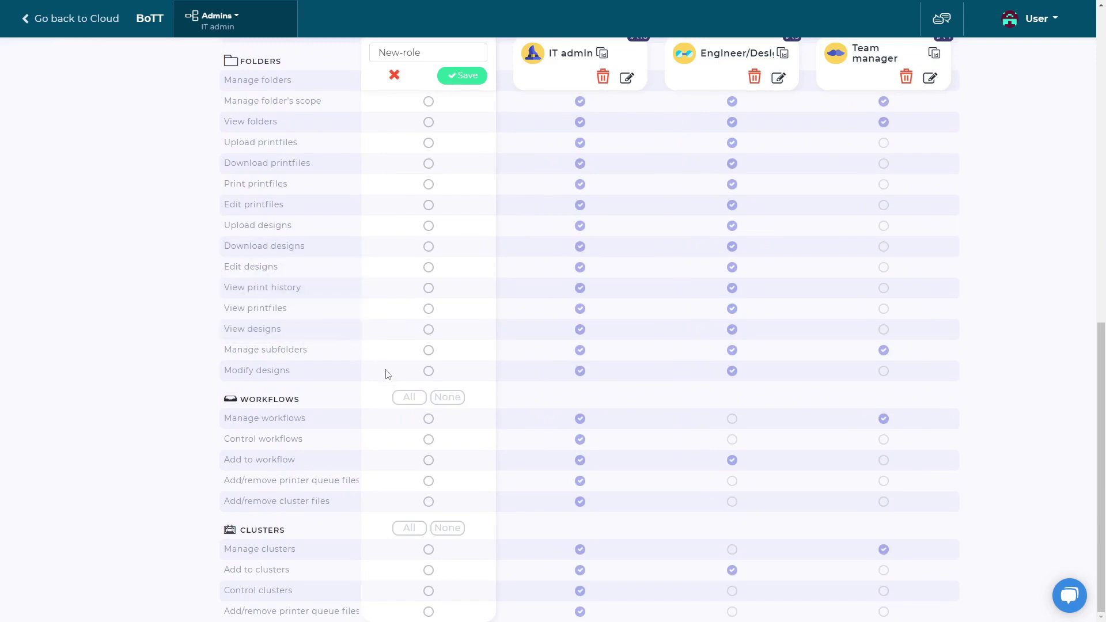
pyautogui.click(407, 398)
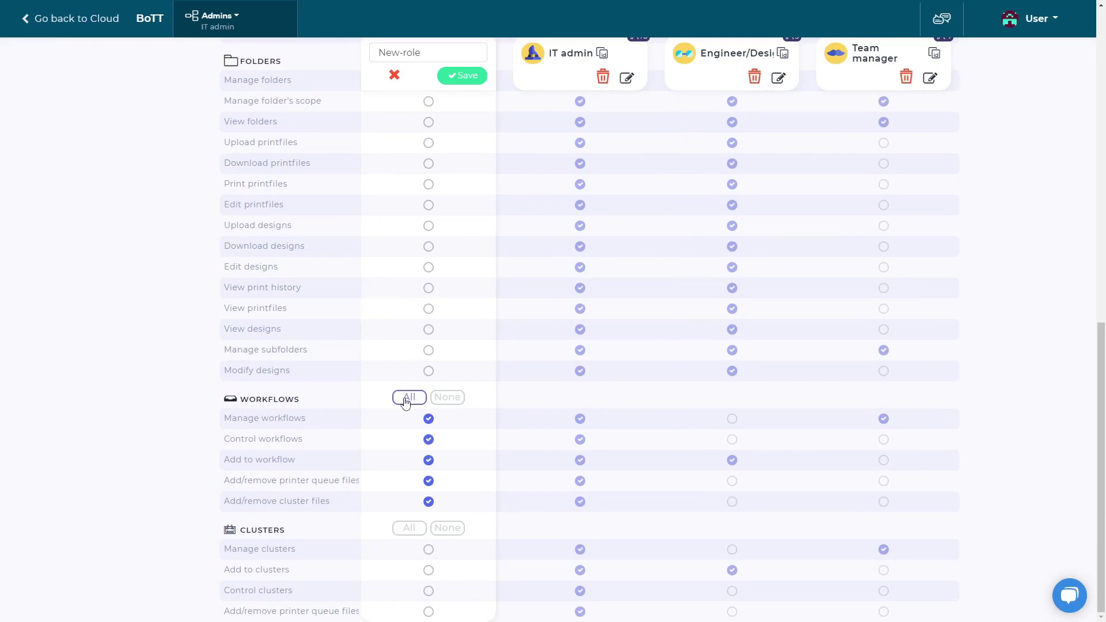
pyautogui.click(429, 309)
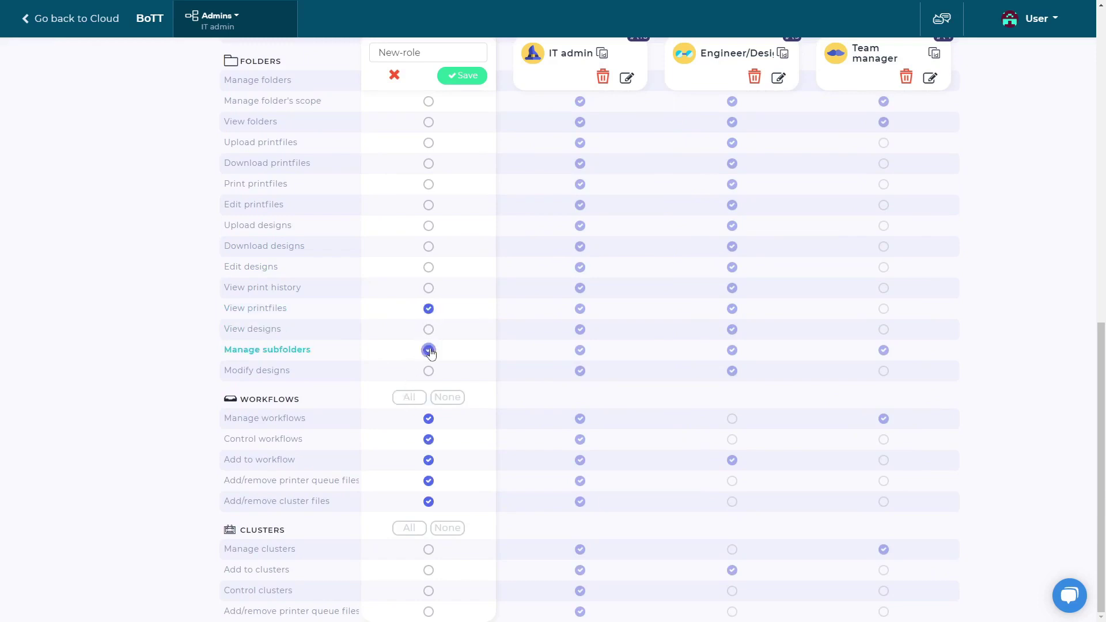
pyautogui.click(470, 79)
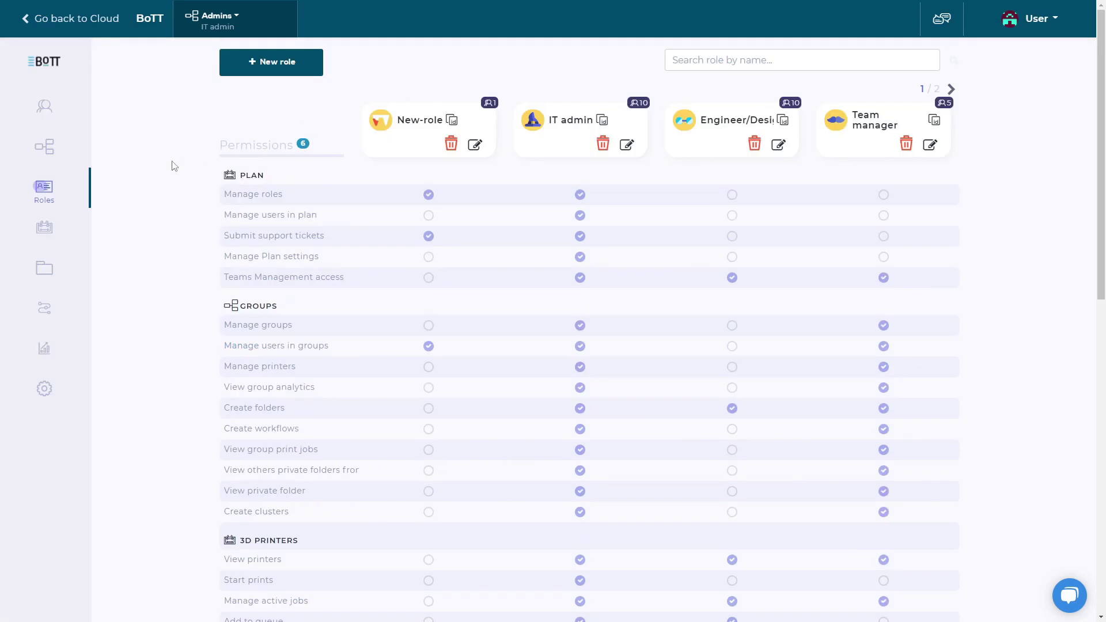
pyautogui.click(72, 230)
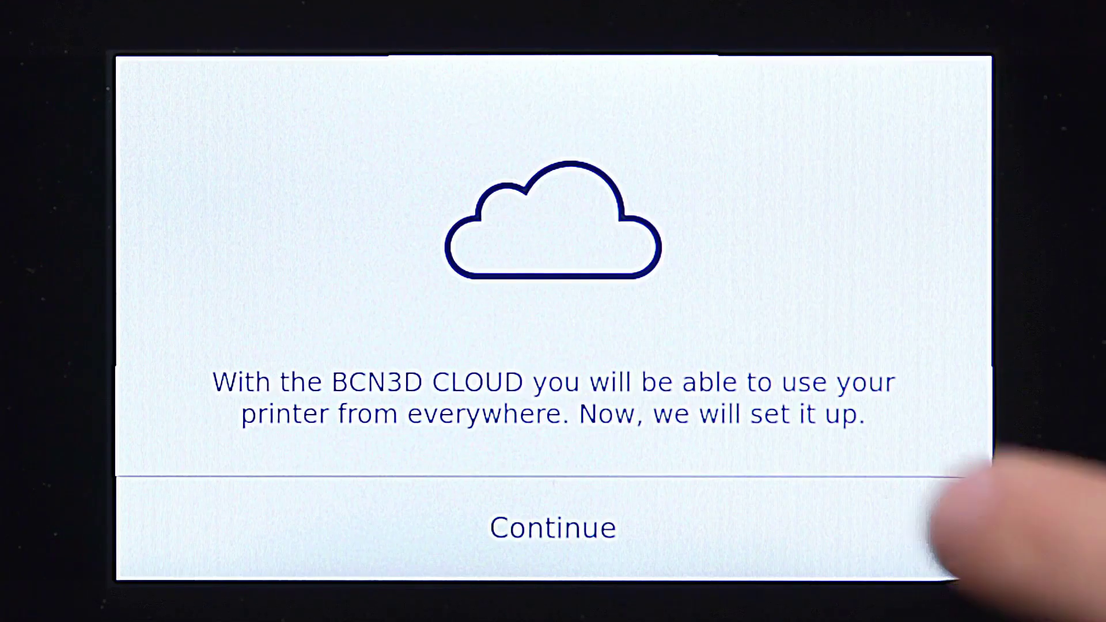
# Step: Continue the printer touchscreen's BCN3D Cloud setup past the introduction screen
pyautogui.click(945, 527)
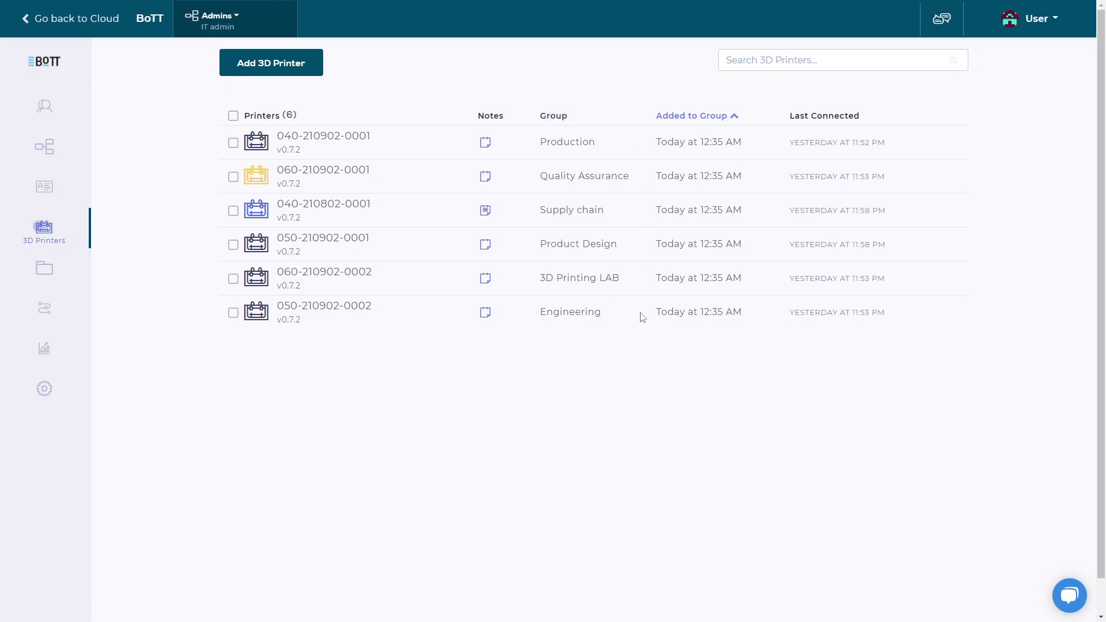
# Step: Create a folder named 'New Folder' in New Group, then go to Workflows
pyautogui.click(64, 274)
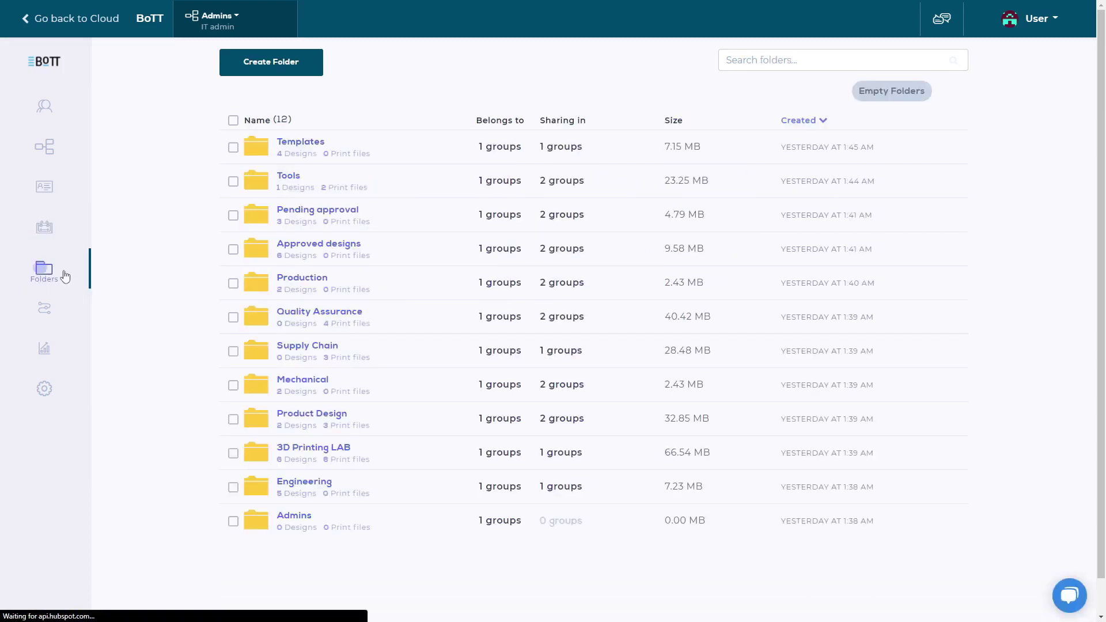
pyautogui.click(225, 72)
pyautogui.click(492, 114)
pyautogui.write('New Folder')
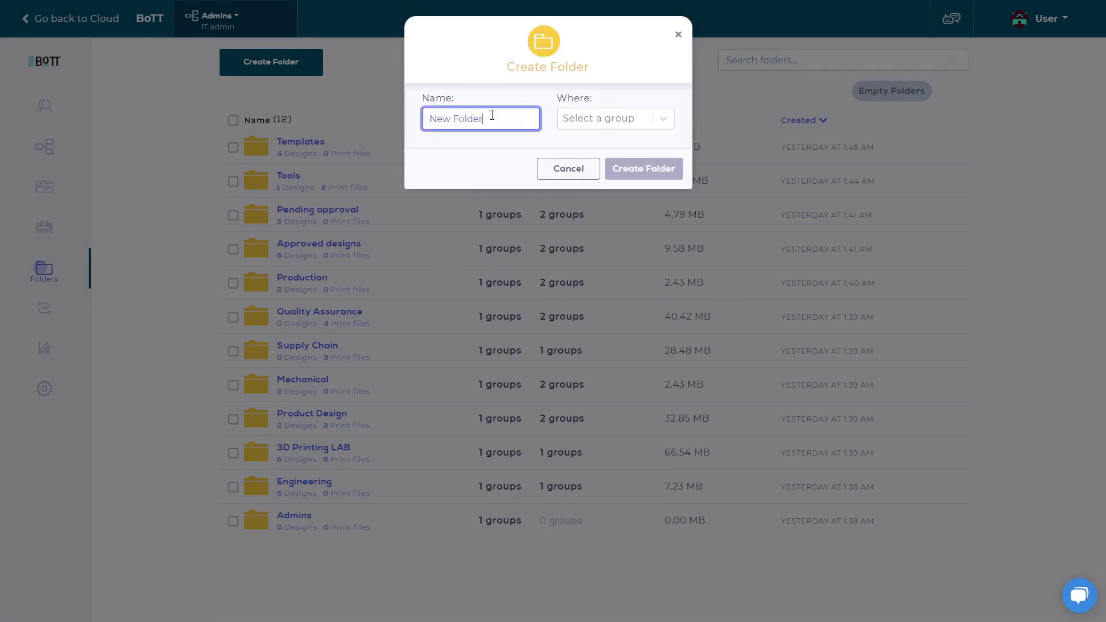
pyautogui.click(581, 126)
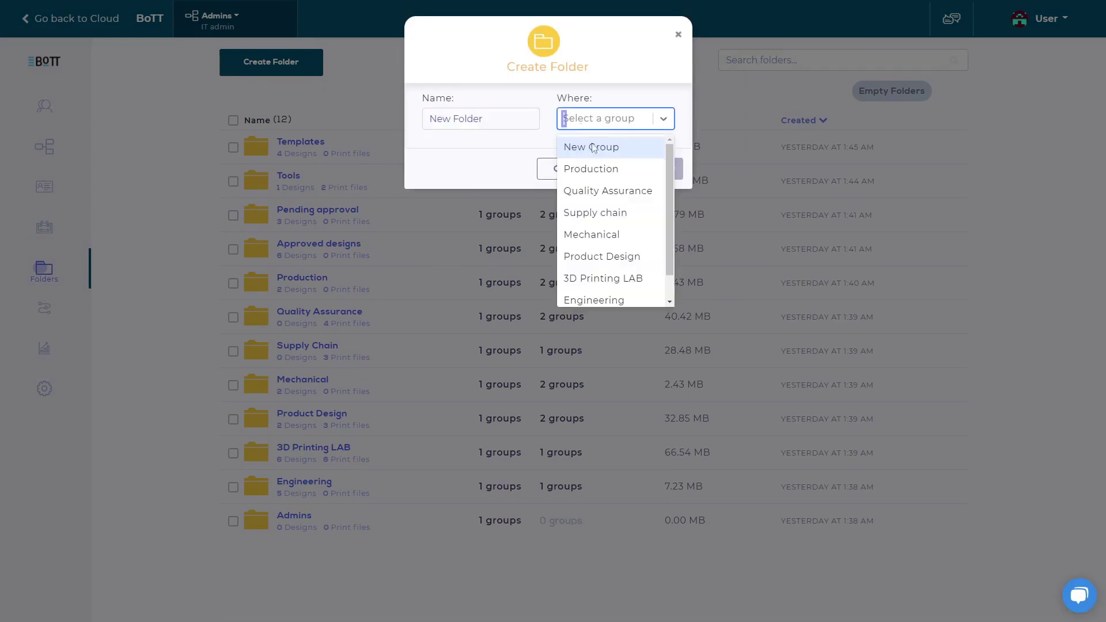
pyautogui.click(600, 148)
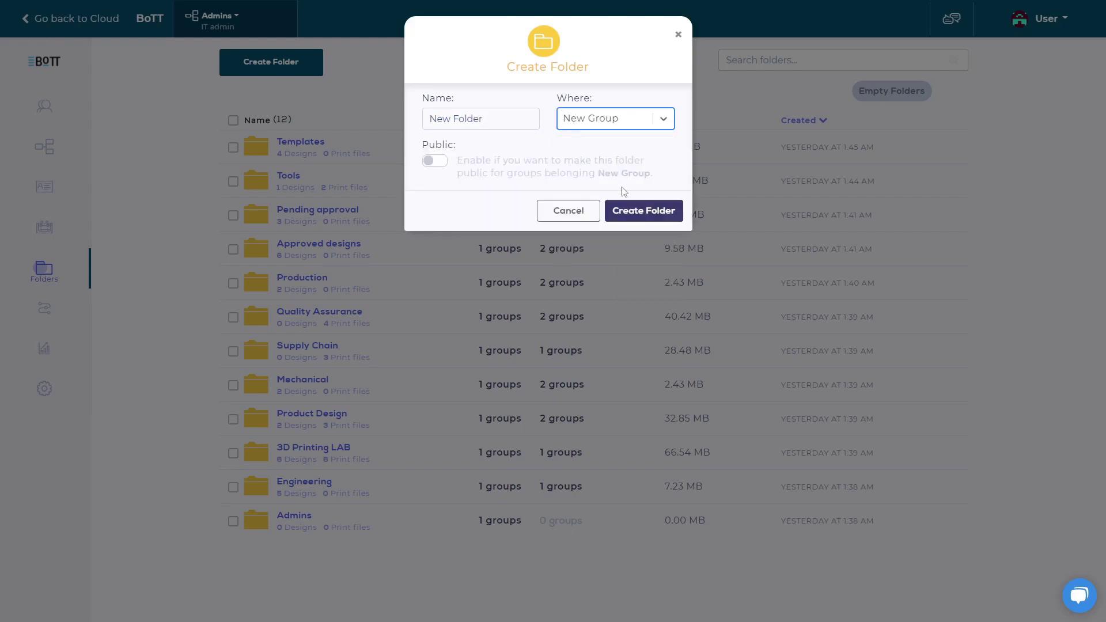
pyautogui.click(624, 212)
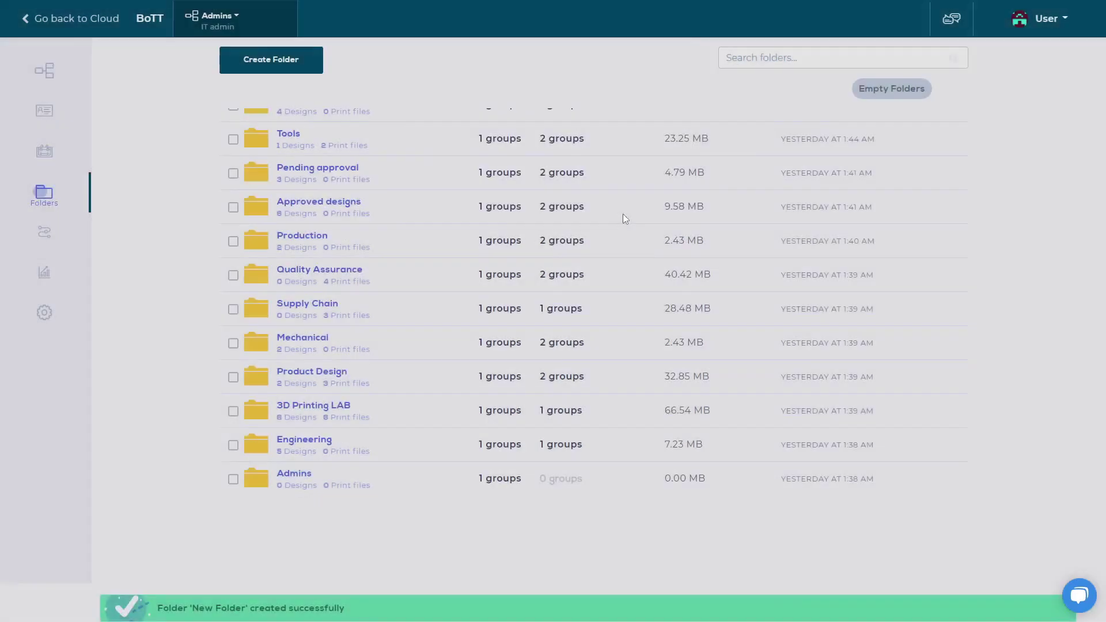
pyautogui.scroll(2, 624, 219)
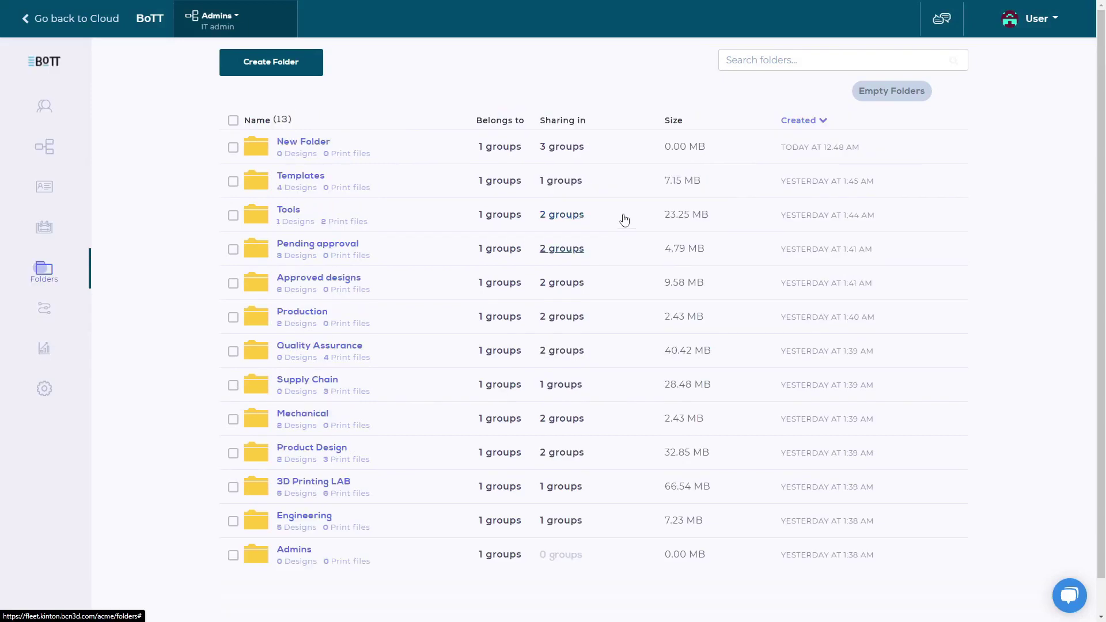
pyautogui.moveTo(364, 151)
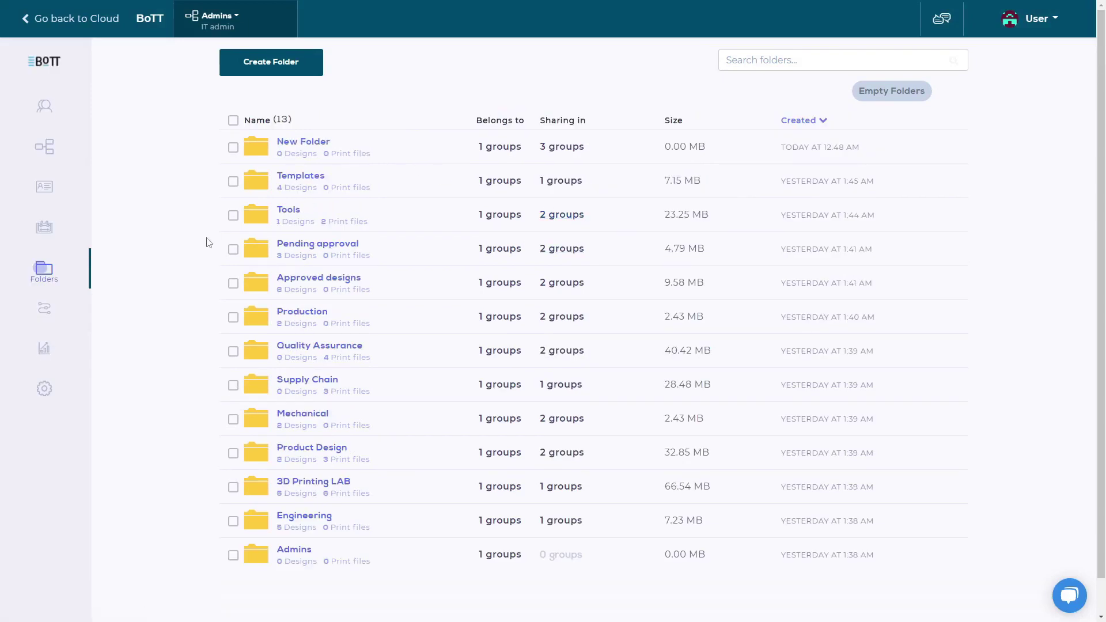
pyautogui.click(67, 304)
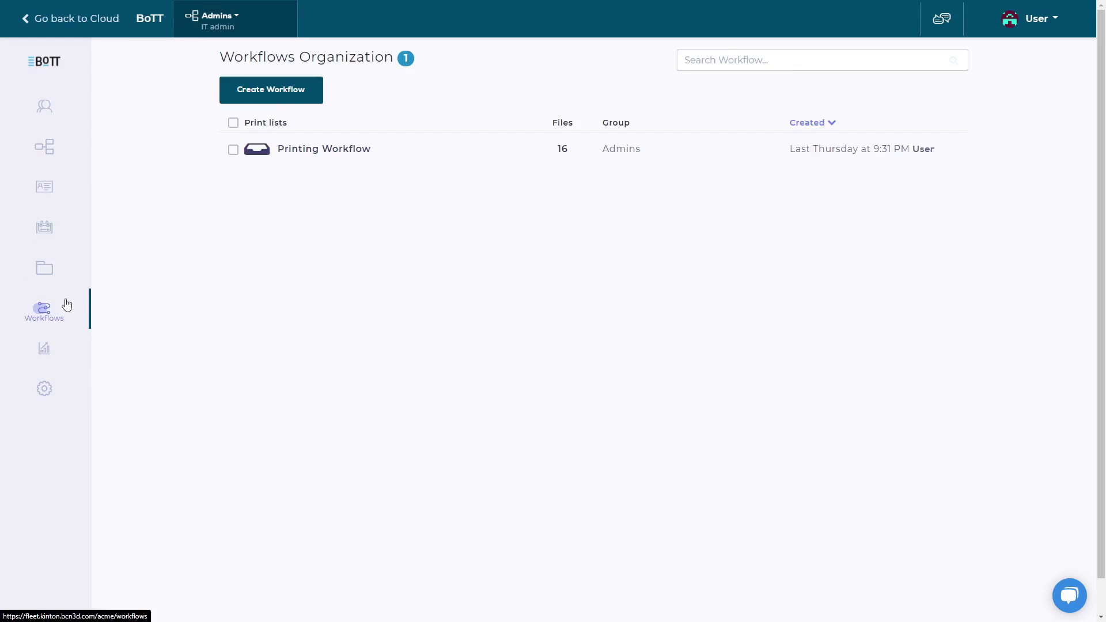
# Step: Create the New Workflow workflow in the Production group, then open Printing Workflow
pyautogui.click(227, 88)
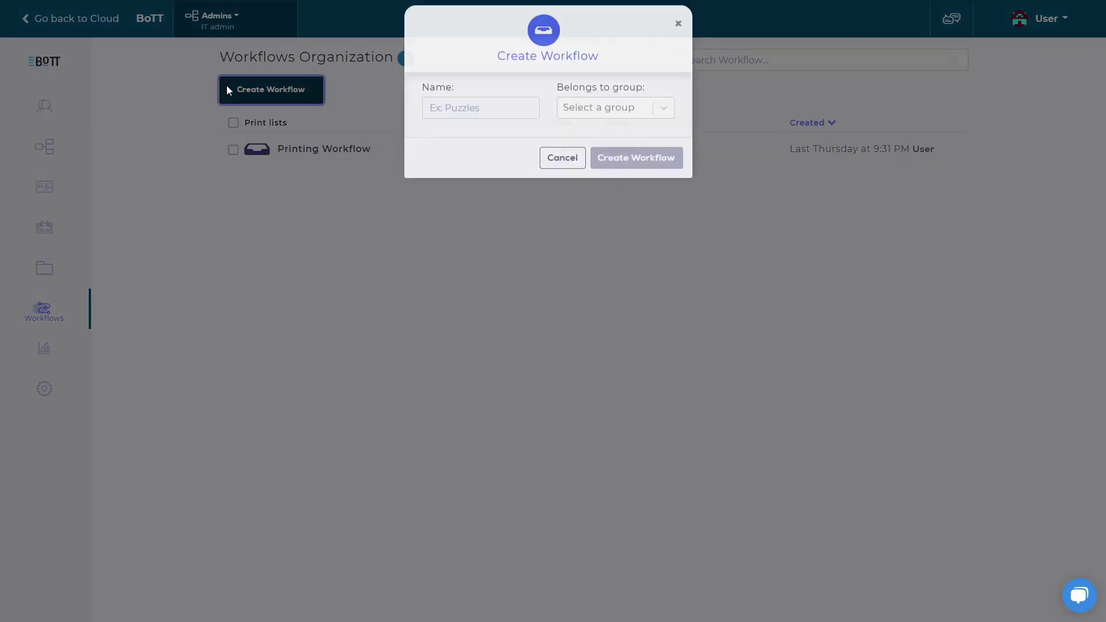
pyautogui.click(492, 126)
pyautogui.write('New Workflow')
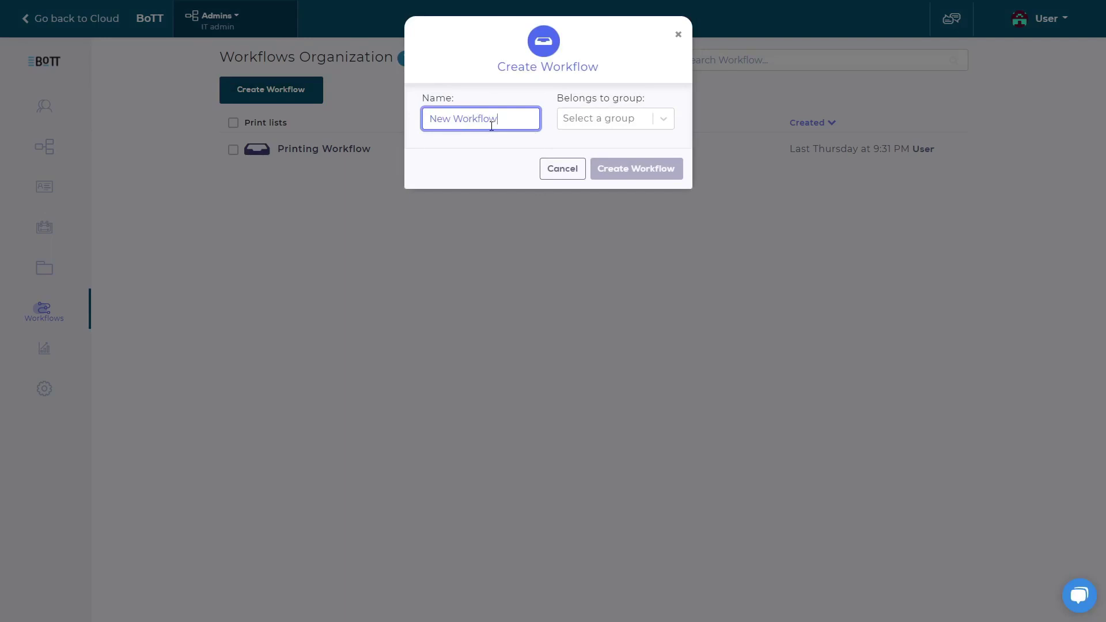
pyautogui.click(610, 122)
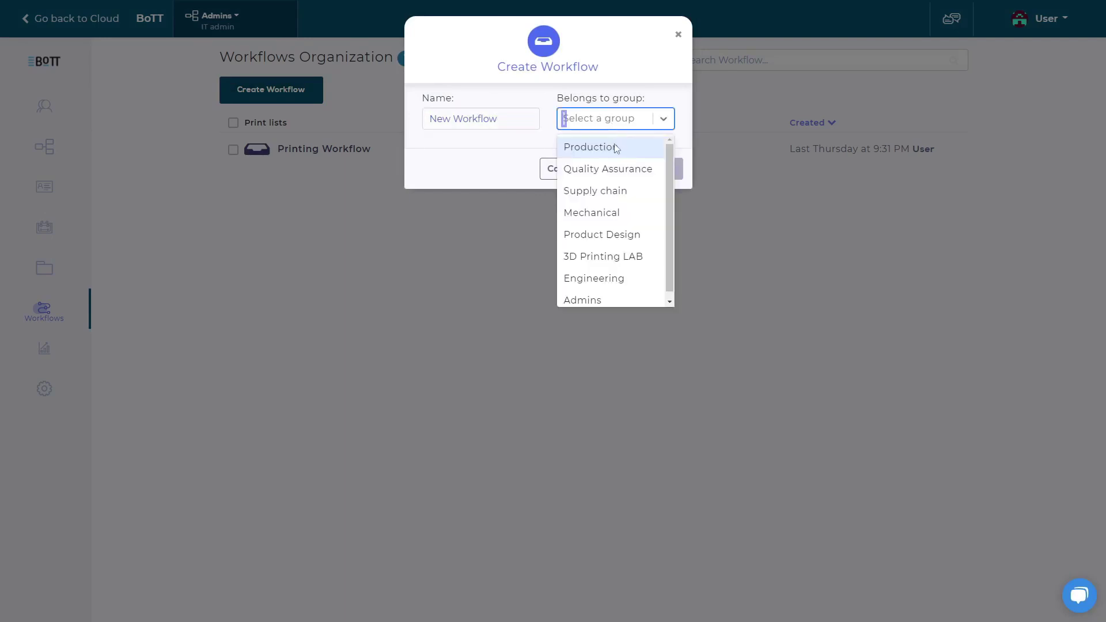
pyautogui.click(633, 151)
pyautogui.click(632, 168)
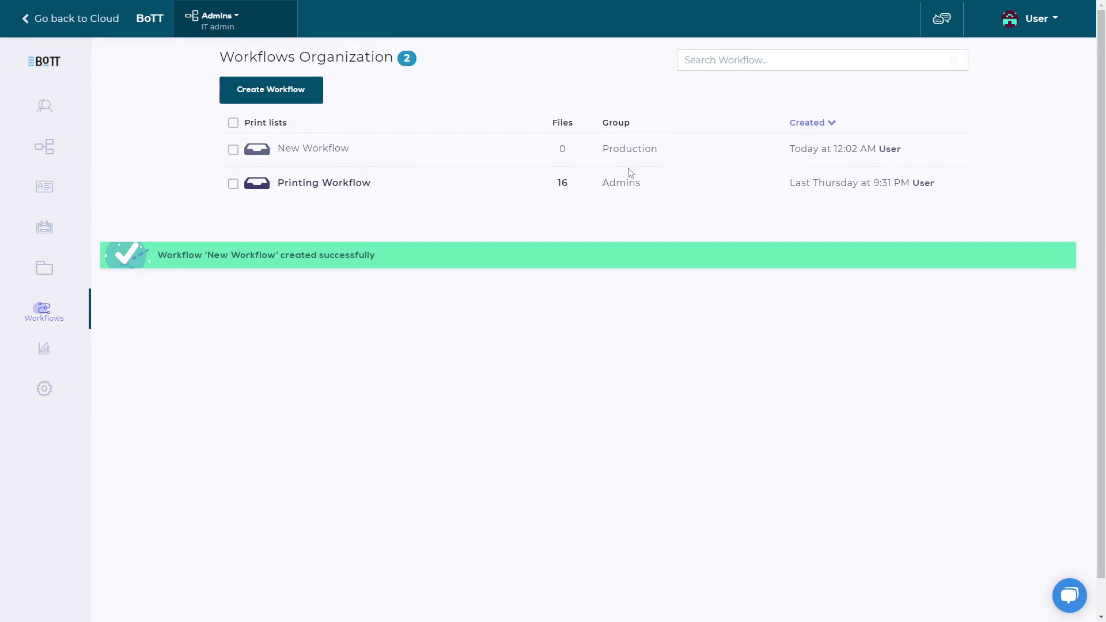
pyautogui.click(326, 184)
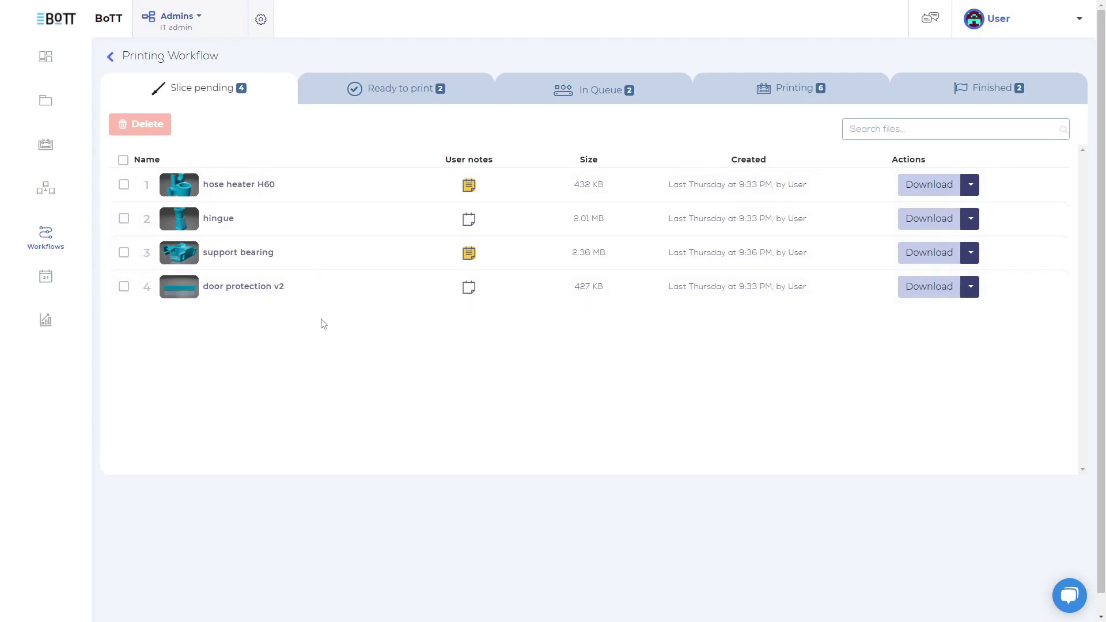
# Step: Review the Printing Workflow's Ready to print, In Queue and Printing stages
pyautogui.moveTo(470, 195)
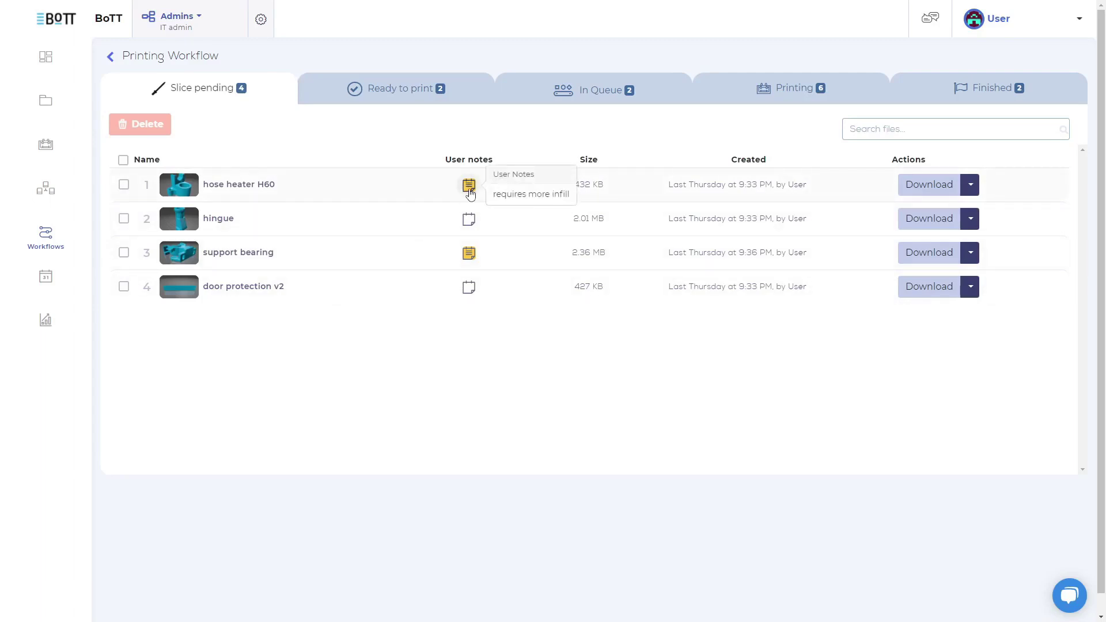
pyautogui.click(468, 102)
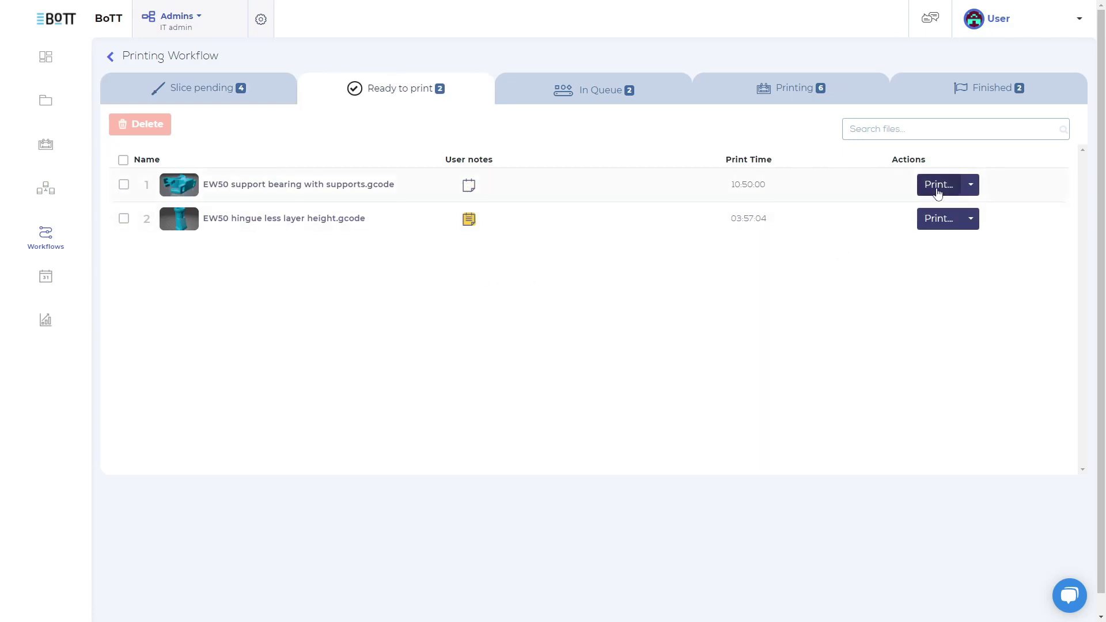
pyautogui.click(658, 102)
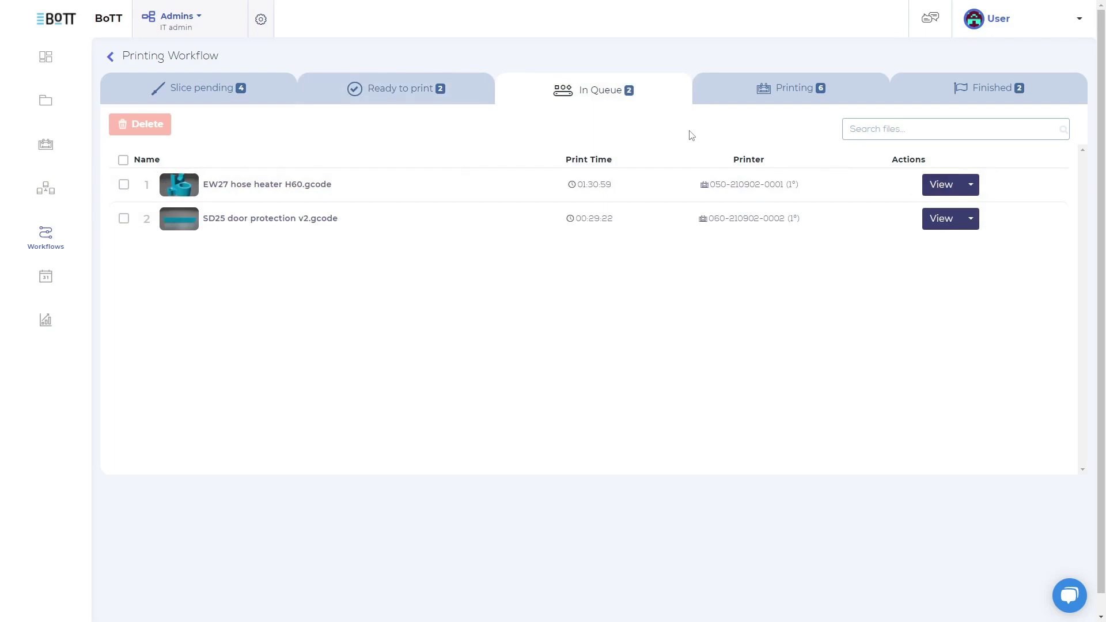
pyautogui.click(736, 103)
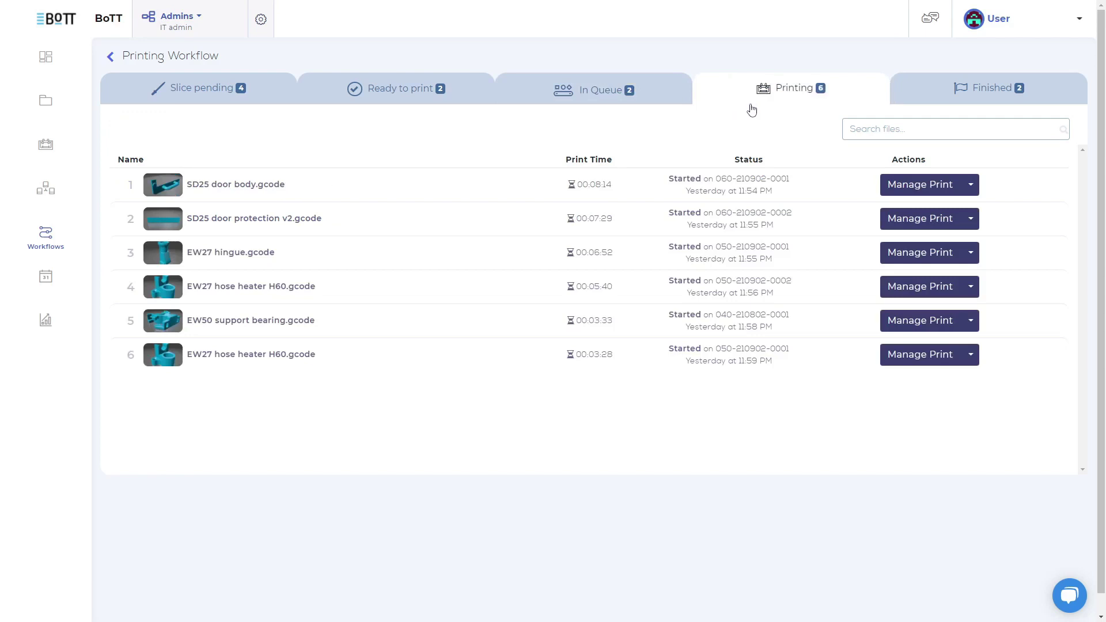
# Step: Check the Finished prints, glance at the failed shim print's review options, then return to the dashboard
pyautogui.click(906, 103)
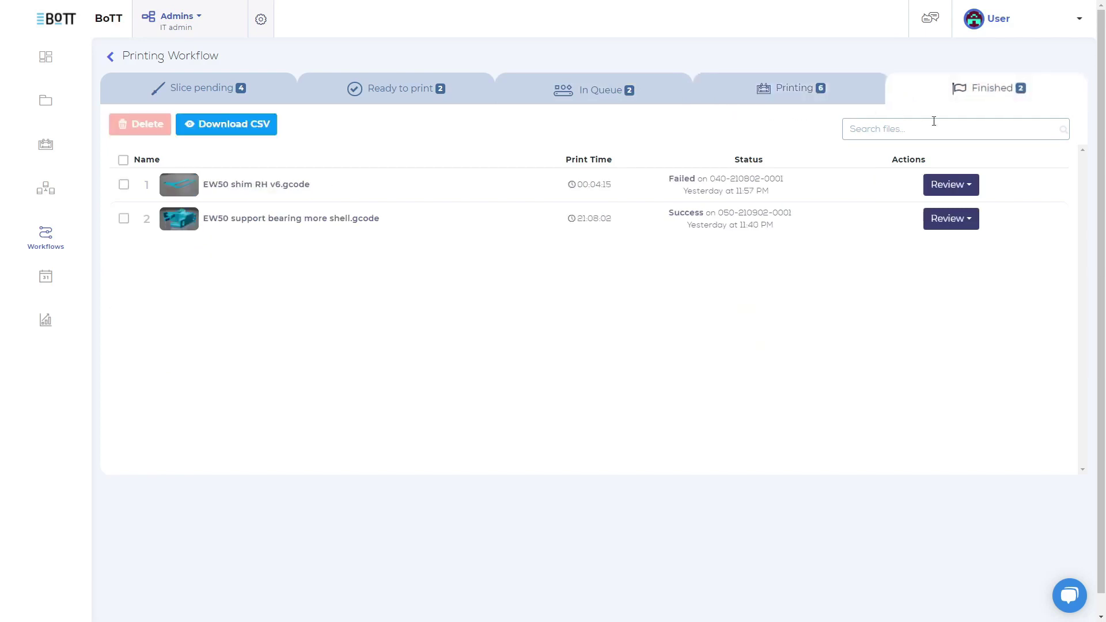
pyautogui.click(975, 181)
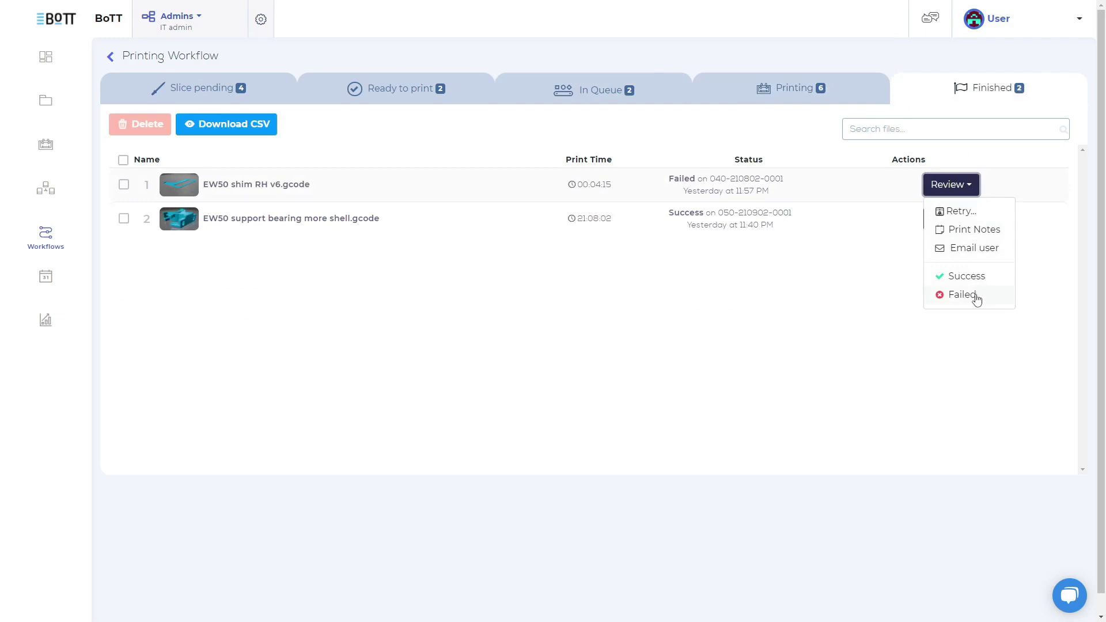
pyautogui.click(892, 310)
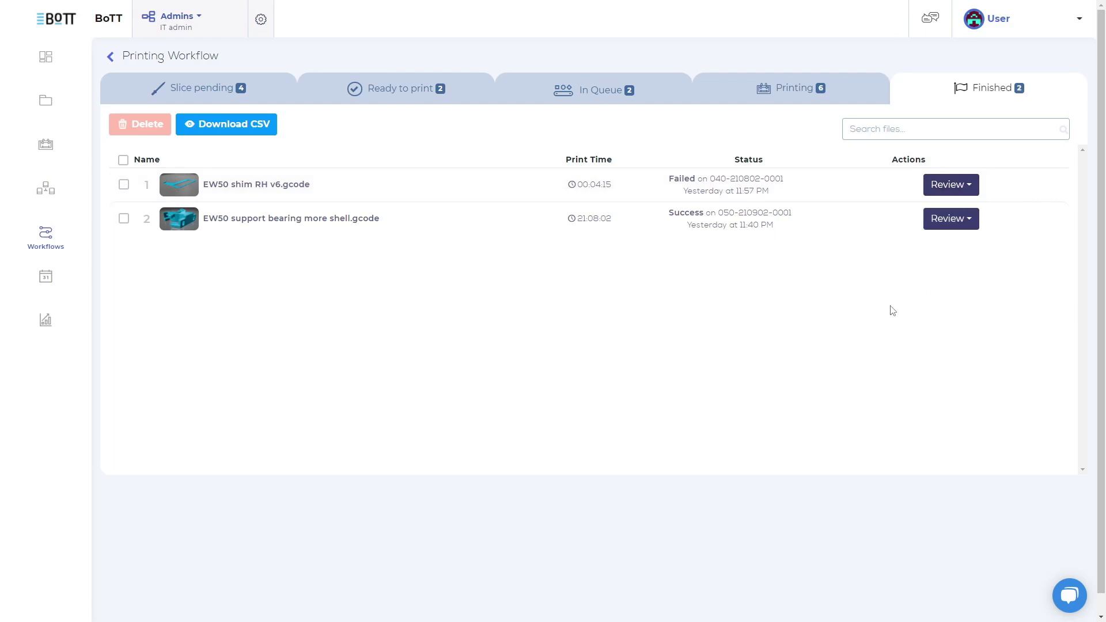
pyautogui.click(256, 23)
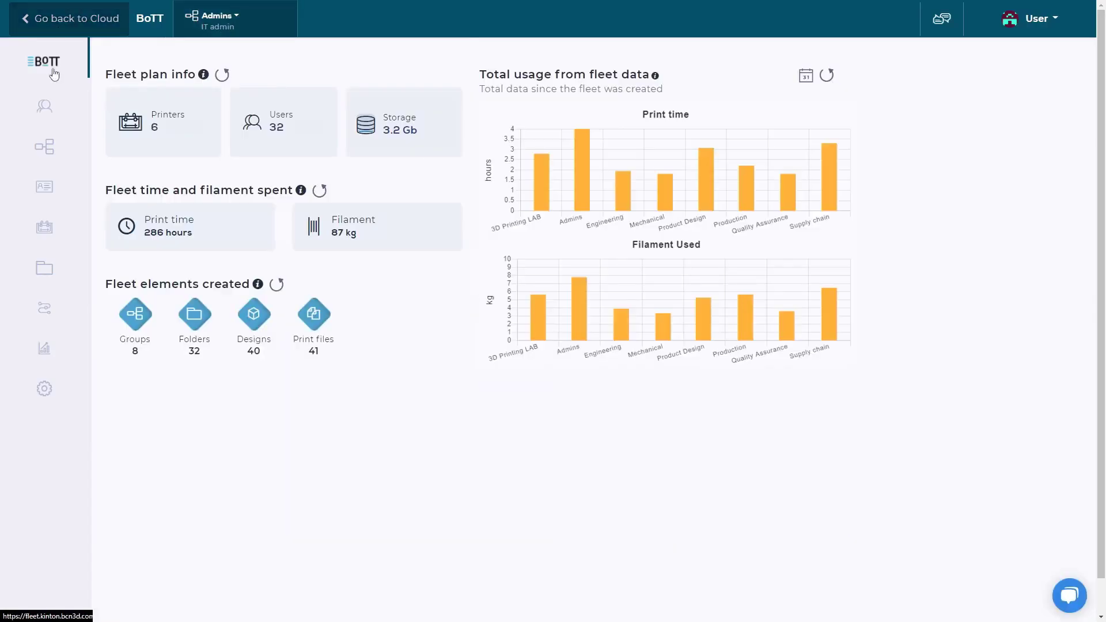
# Step: Open the fleet's print history, download it as CSV, and expand the print activity charts
pyautogui.click(46, 351)
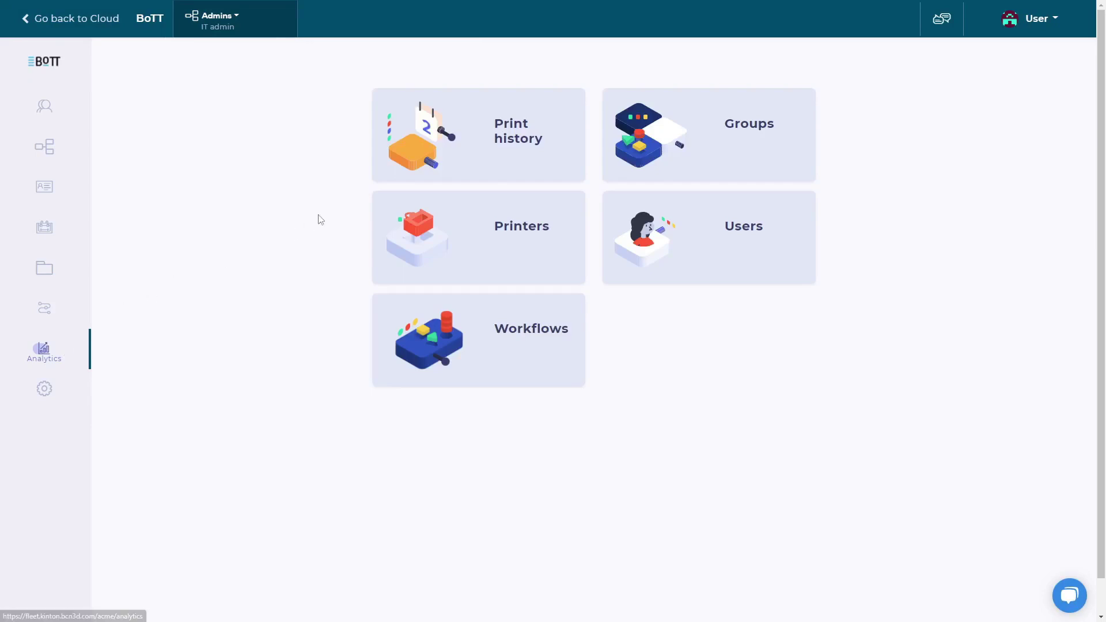
pyautogui.click(379, 173)
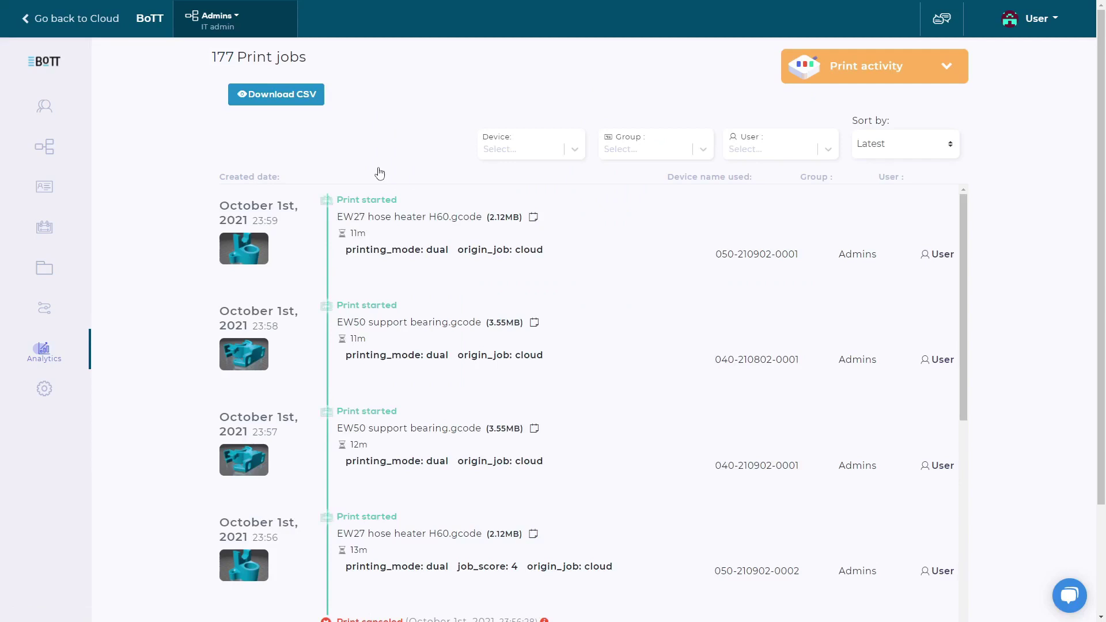
pyautogui.click(322, 102)
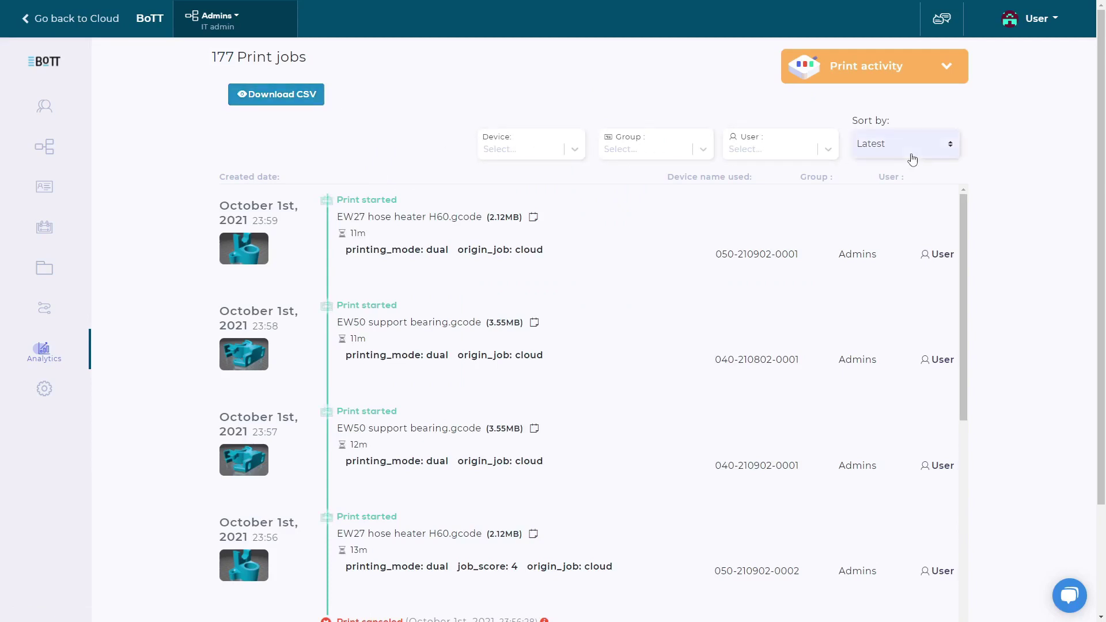
pyautogui.click(929, 72)
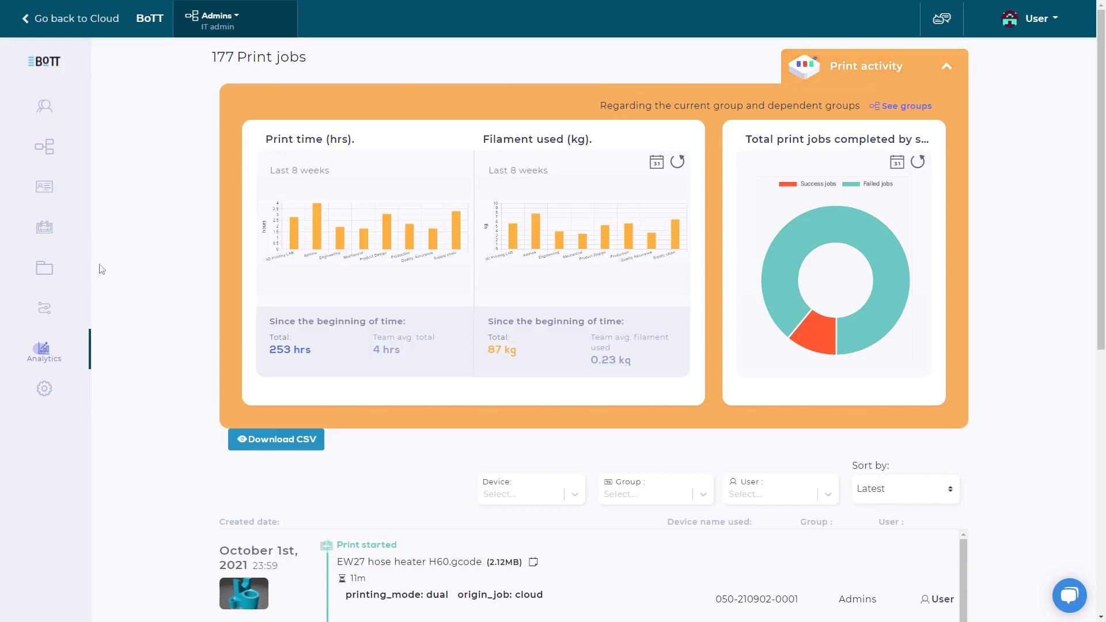
# Step: Show workflow analytics for Printing Workflow (Admins): 88% successful, 12% canceled
pyautogui.click(53, 356)
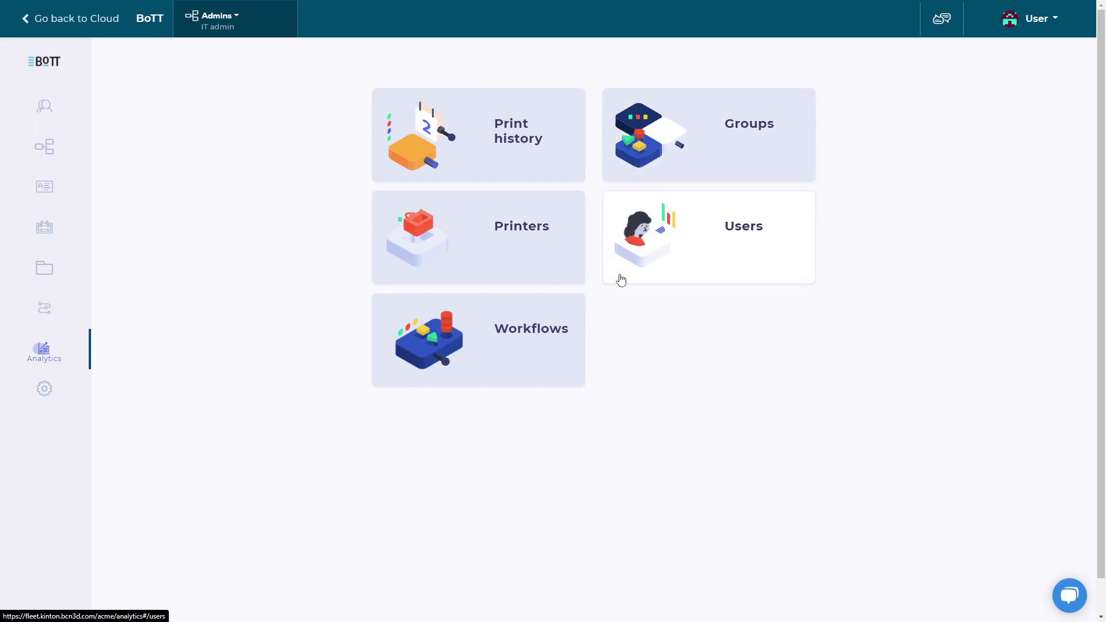
pyautogui.click(565, 374)
pyautogui.click(625, 176)
pyautogui.click(626, 219)
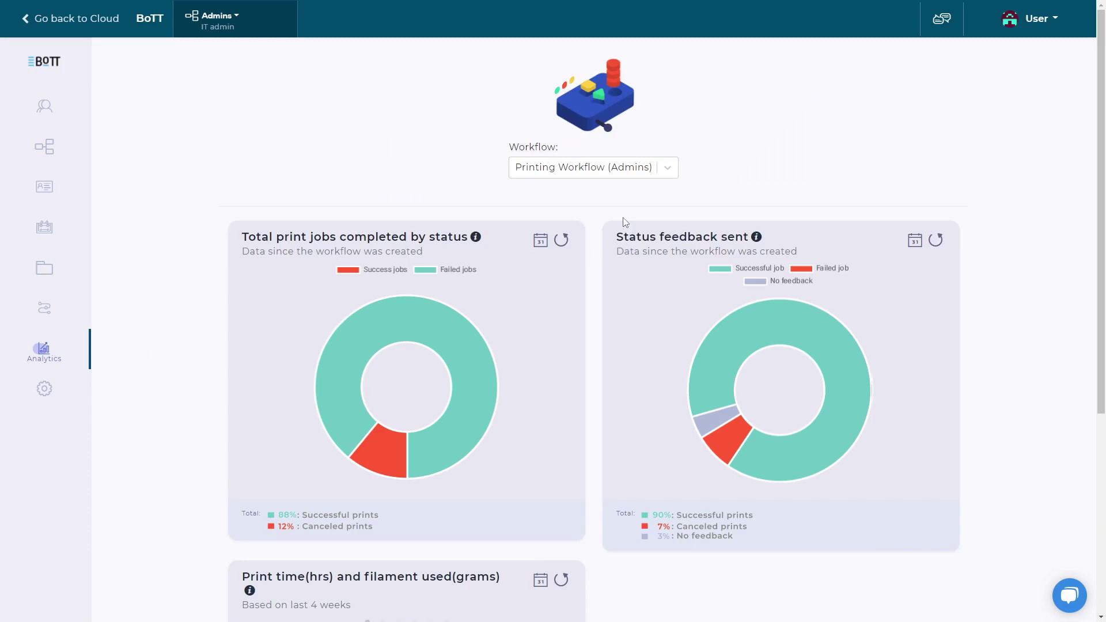